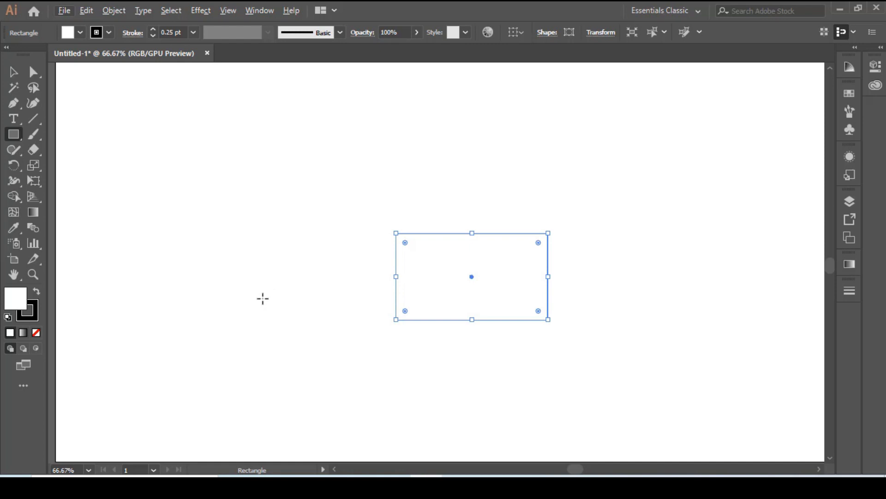
Draw a shallow, downward-bowing Pen curve about 3.5 in wide from the rectangle's left edge to its right edge, removing the end anchor's outgoing handle.
{"action": "scroll", "coordinate": [262, 299], "scroll_direction": "up", "scroll_amount": 2}
{"action": "left_click_drag", "start_coordinate": [348, 254], "coordinate": [329, 236]}
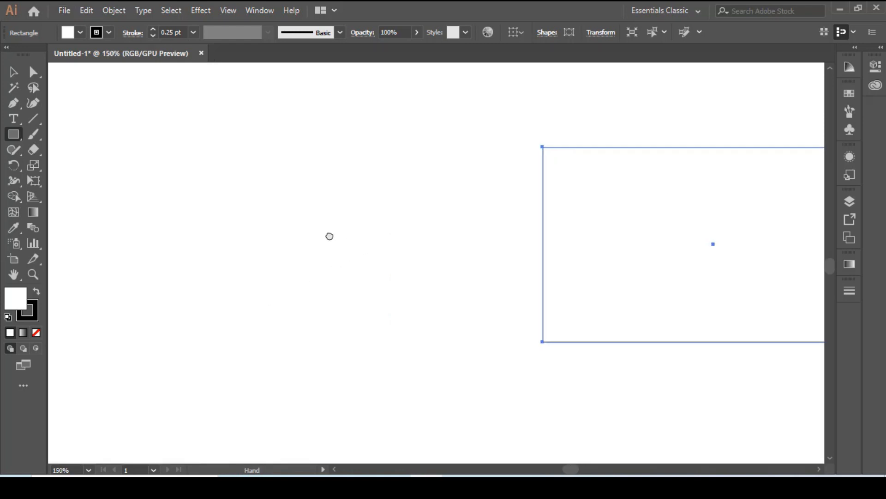
{"action": "left_click_drag", "start_coordinate": [587, 255], "coordinate": [479, 259]}
{"action": "left_click", "coordinate": [12, 72]}
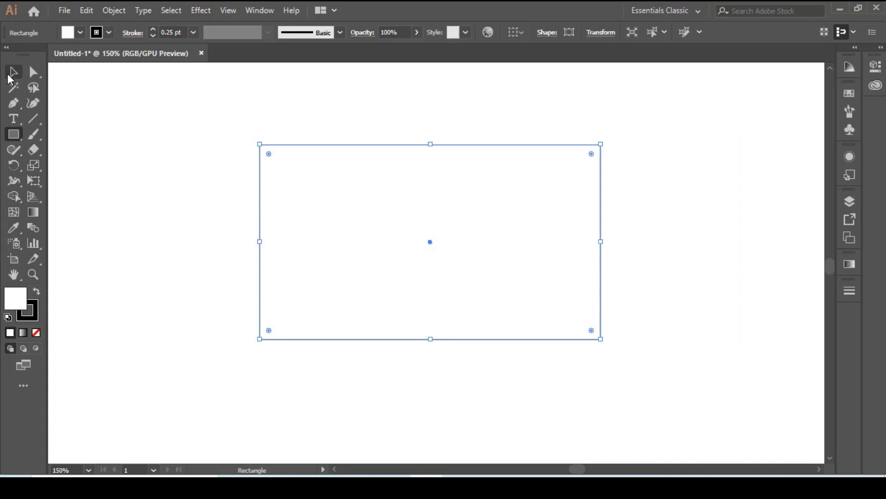
{"action": "left_click", "coordinate": [204, 200]}
{"action": "left_click", "coordinate": [13, 104]}
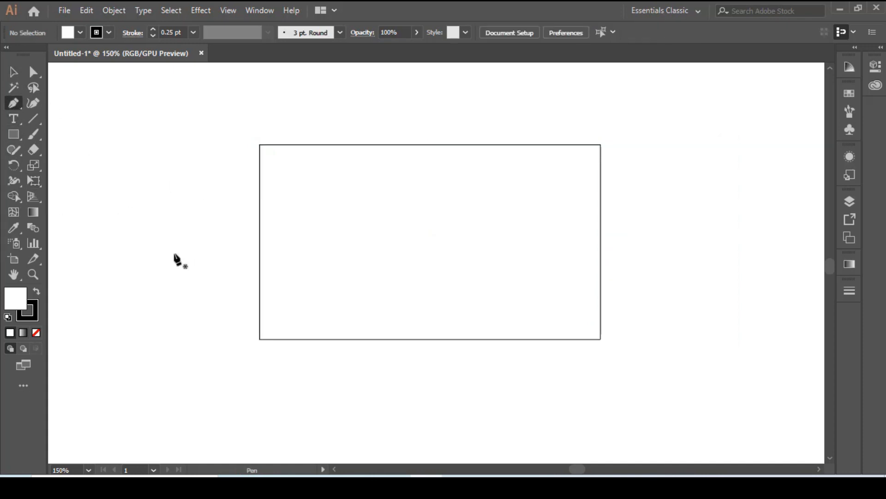
{"action": "left_click", "coordinate": [259, 261]}
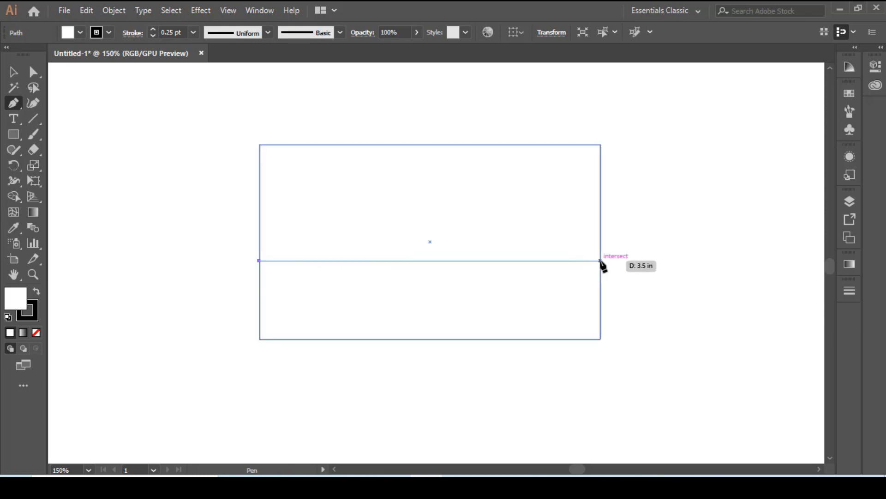
{"action": "left_click_drag", "start_coordinate": [601, 261], "coordinate": [786, 220]}
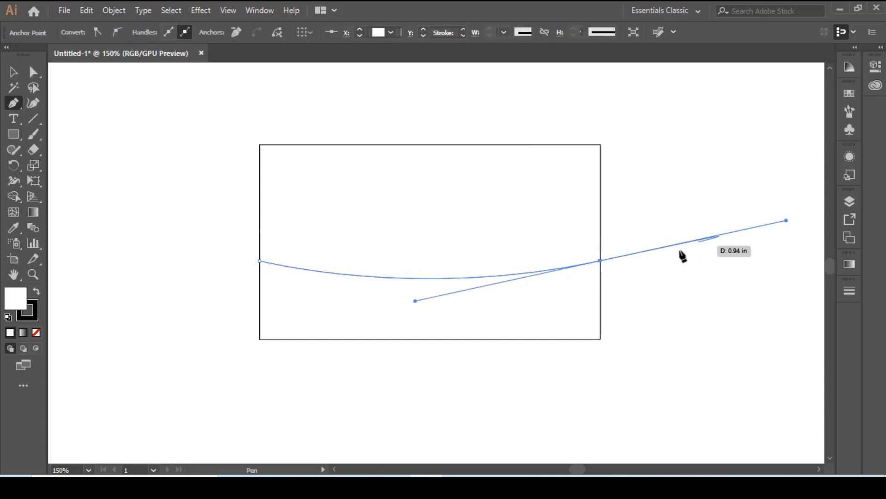
{"action": "left_click", "coordinate": [601, 262]}
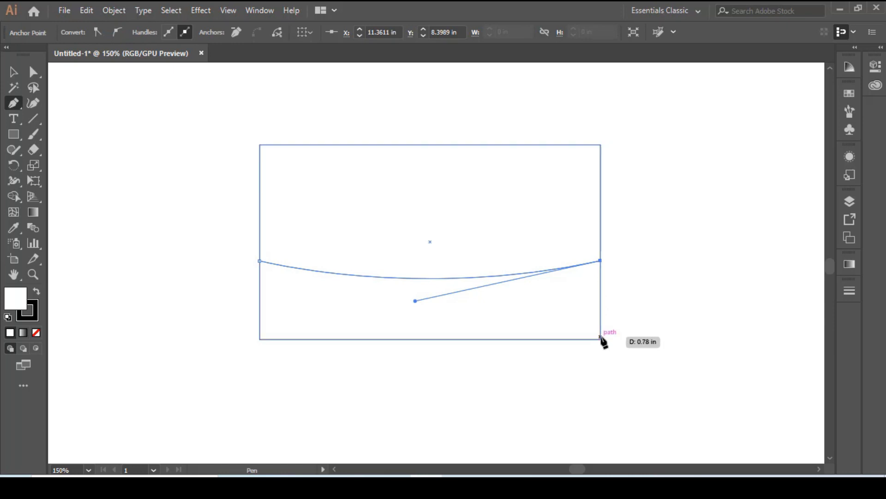
Close the curved path through the rectangle's lower-right and lower-left corners back to the curve's starting point.
{"action": "left_click", "coordinate": [600, 337]}
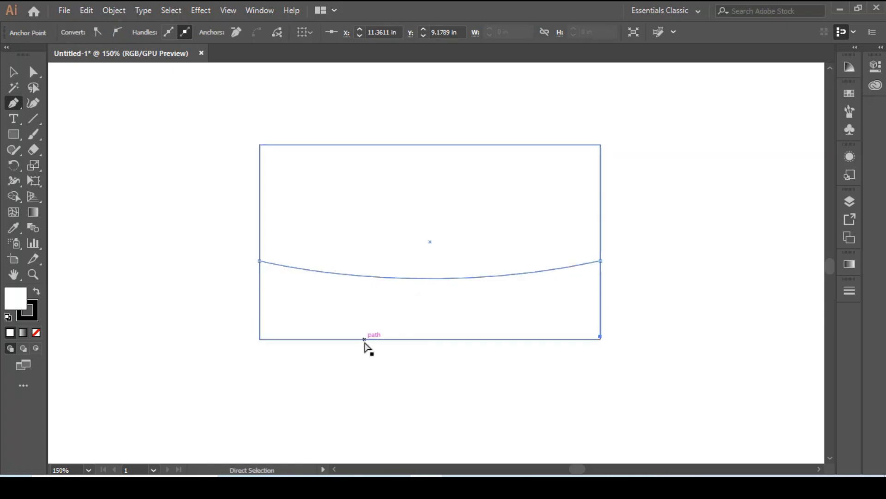
{"action": "key", "text": "ctrl+z"}
{"action": "left_click", "coordinate": [601, 339]}
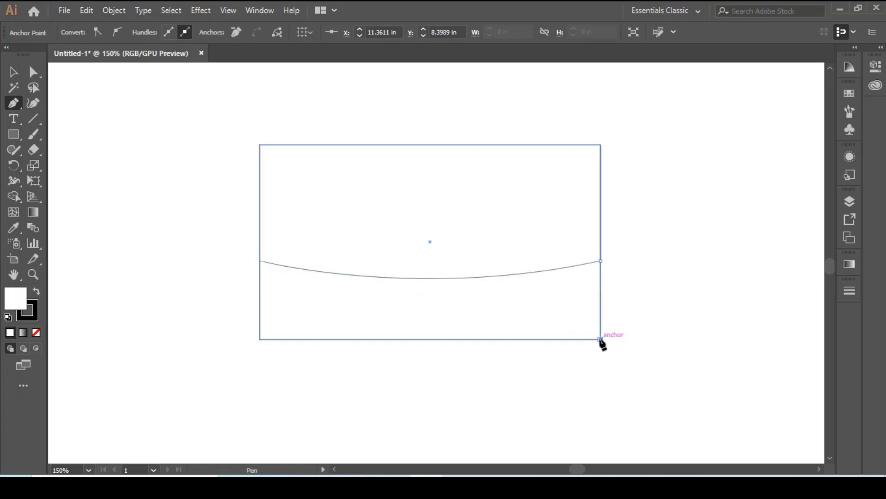
{"action": "left_click", "coordinate": [260, 340]}
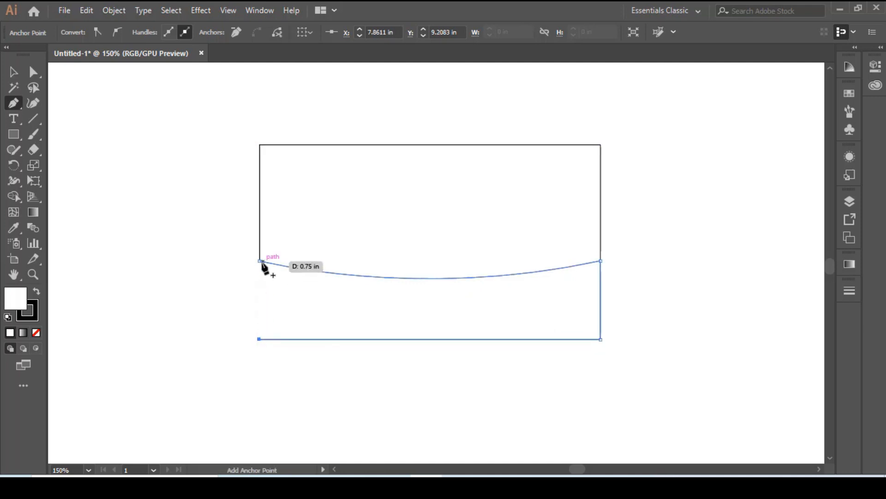
{"action": "left_click", "coordinate": [259, 261]}
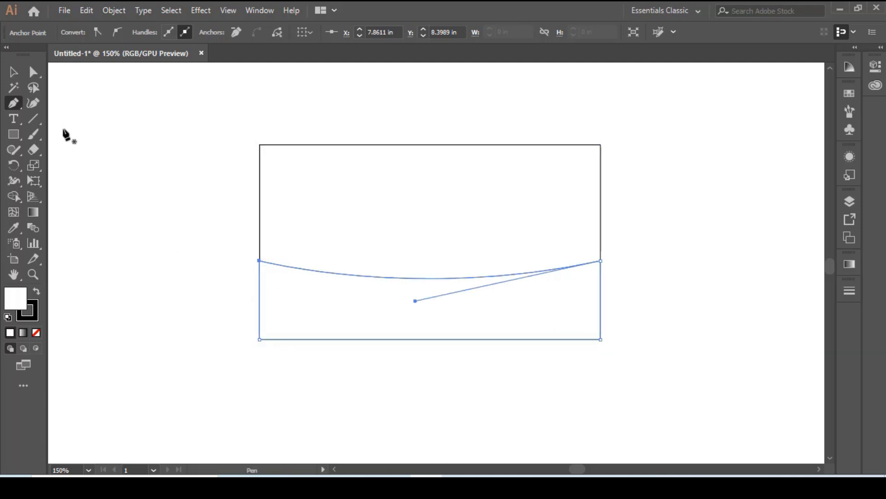
Fill the curved shape at the bottom of the card with black.
{"action": "left_click", "coordinate": [13, 72]}
{"action": "left_click", "coordinate": [344, 348]}
{"action": "left_click", "coordinate": [394, 340]}
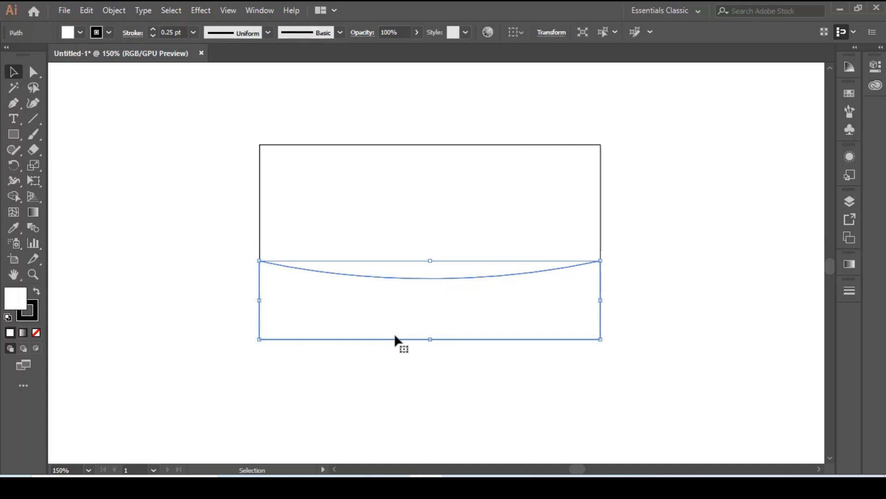
{"action": "left_click", "coordinate": [850, 94]}
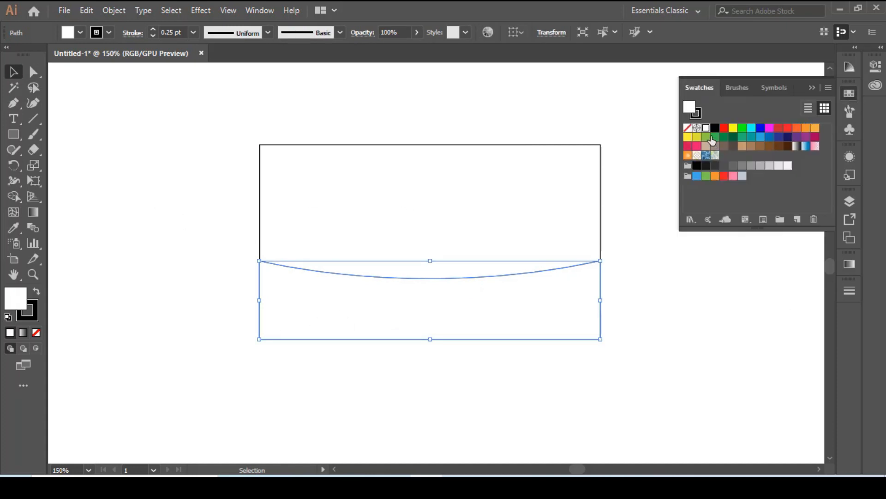
{"action": "left_click", "coordinate": [715, 129]}
{"action": "left_click", "coordinate": [812, 88]}
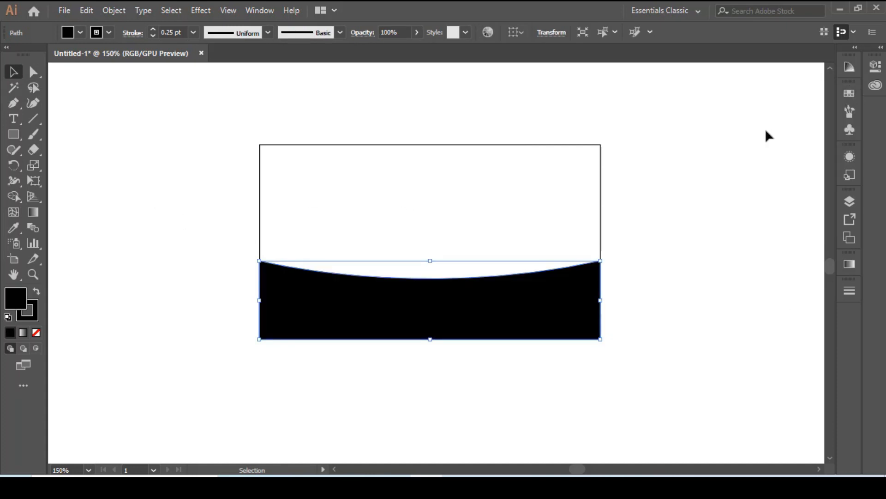
Remove the stroke from the black curved shape.
{"action": "left_click", "coordinate": [36, 320]}
{"action": "left_click", "coordinate": [36, 332]}
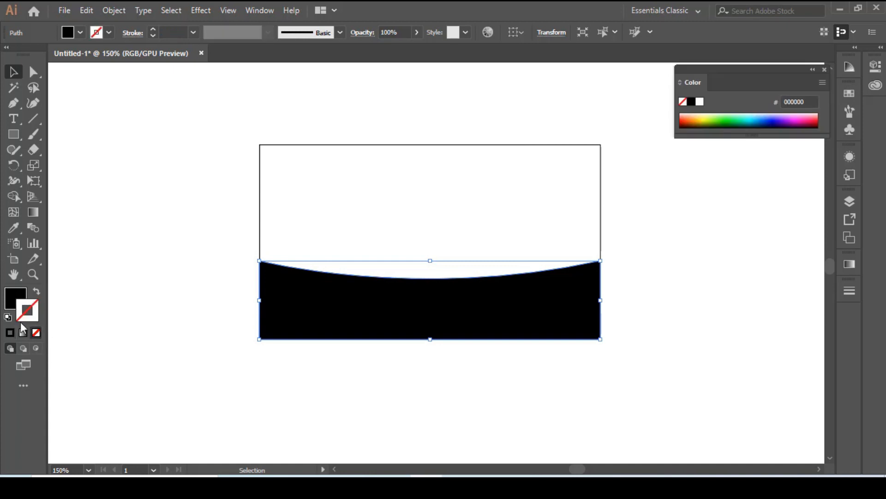
{"action": "left_click", "coordinate": [15, 299]}
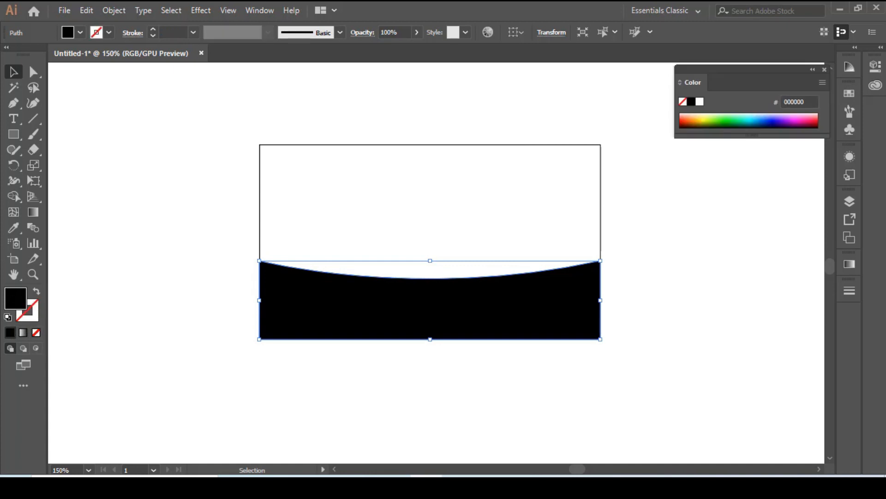
{"action": "left_click", "coordinate": [825, 70]}
{"action": "left_click", "coordinate": [681, 214]}
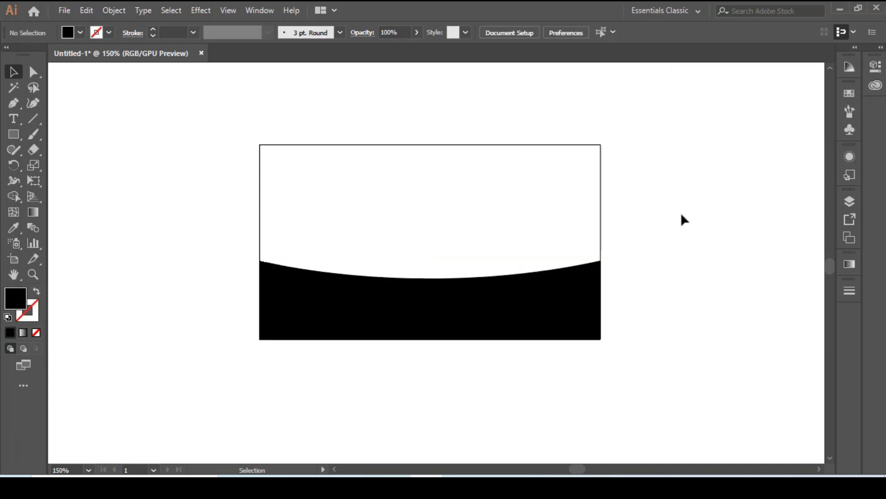
Place the scales image 33562855 from the desktop into the document and embed it.
{"action": "left_click", "coordinate": [836, 6]}
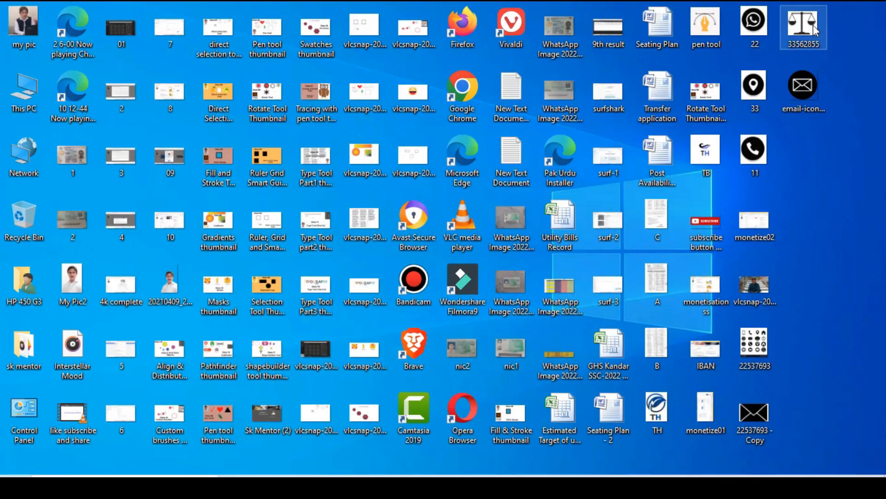
{"action": "left_click_drag", "start_coordinate": [813, 24], "coordinate": [422, 193]}
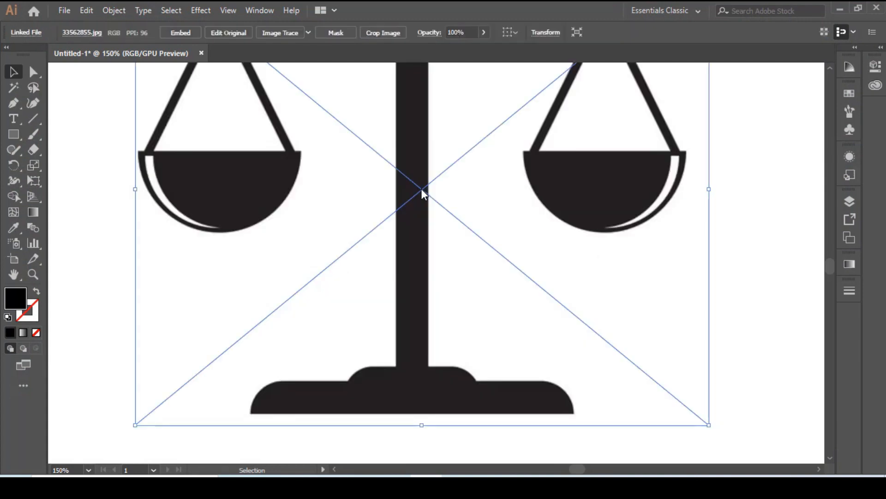
{"action": "left_click", "coordinate": [181, 32]}
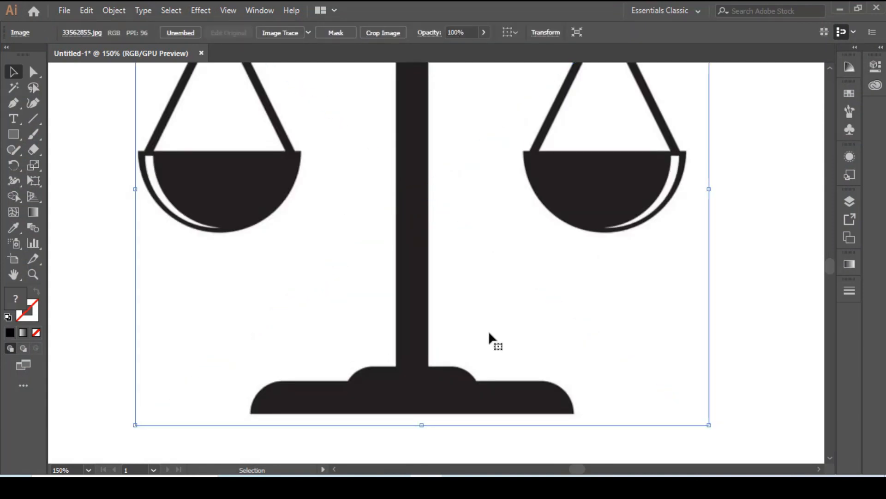
Scale the scales image down to a small icon in the card's white upper area.
{"action": "left_click_drag", "start_coordinate": [709, 424], "coordinate": [449, 212]}
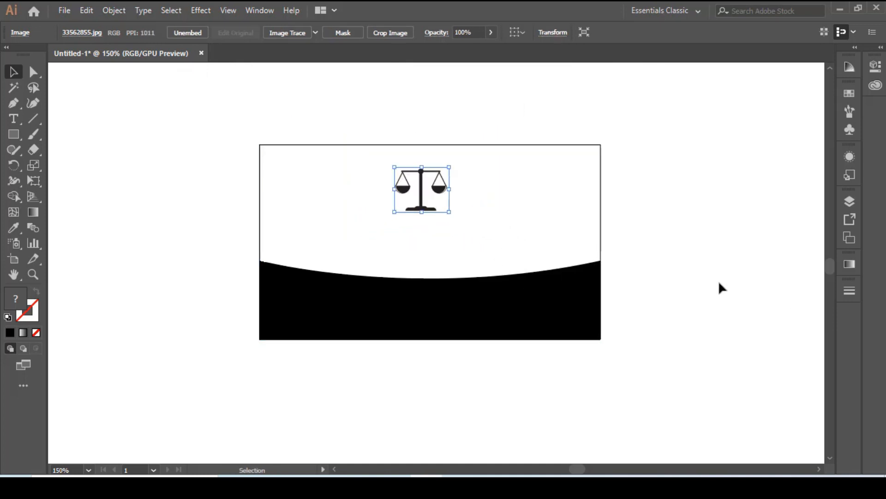
{"action": "left_click", "coordinate": [715, 282]}
{"action": "left_click", "coordinate": [433, 198]}
{"action": "left_click_drag", "start_coordinate": [449, 211], "coordinate": [430, 186]}
{"action": "left_click", "coordinate": [703, 238]}
{"action": "left_click", "coordinate": [651, 274]}
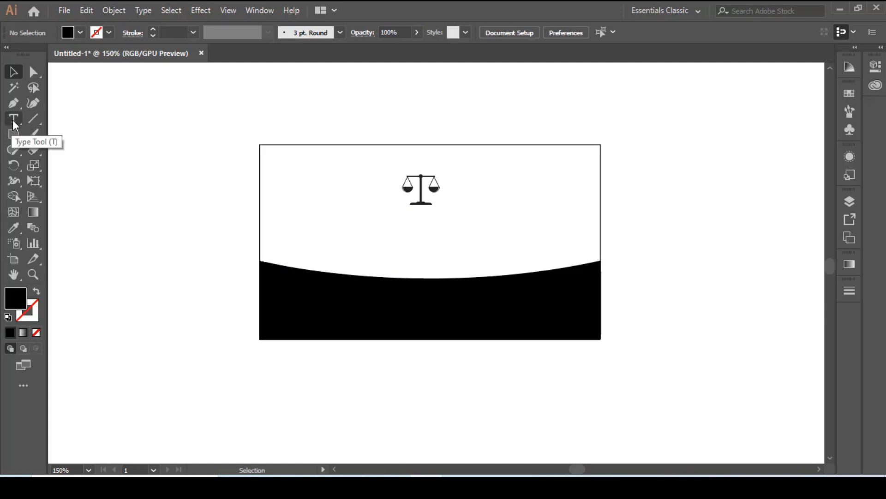
Add the person's full name as a text line below the scales icon, using the Impact font.
{"action": "key", "text": "t"}
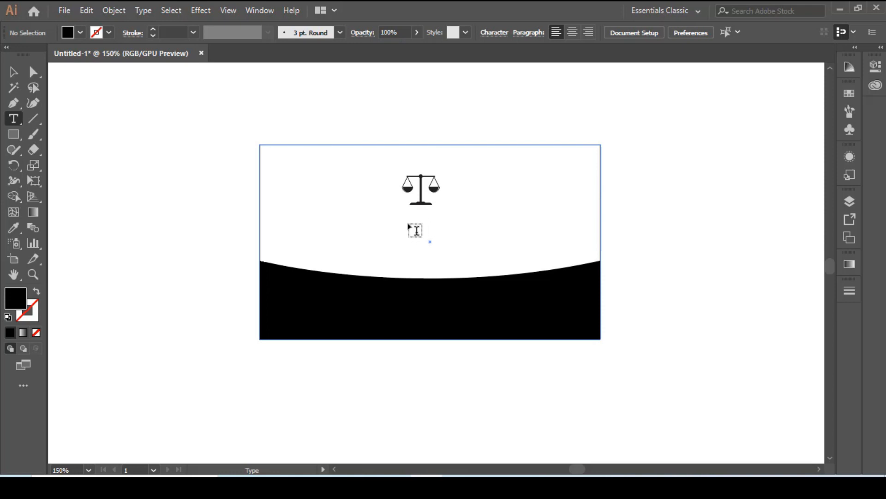
{"action": "left_click", "coordinate": [415, 230]}
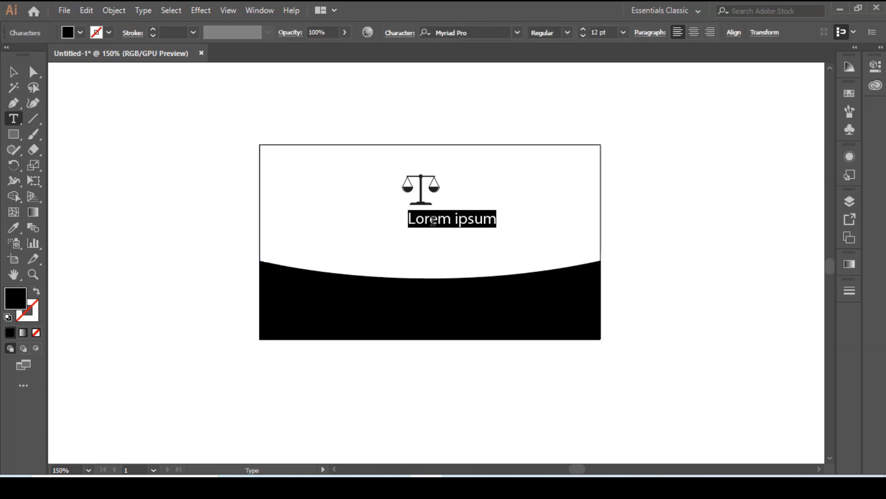
{"action": "left_click", "coordinate": [516, 33]}
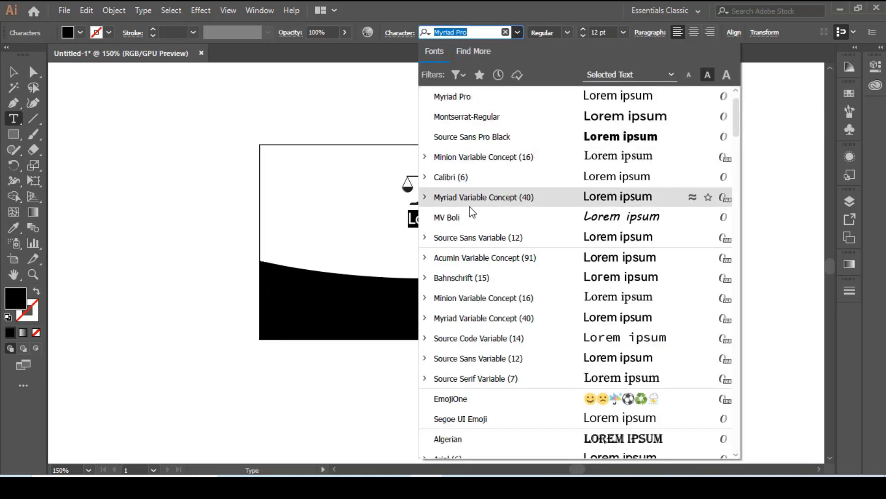
{"action": "type", "text": "I"}
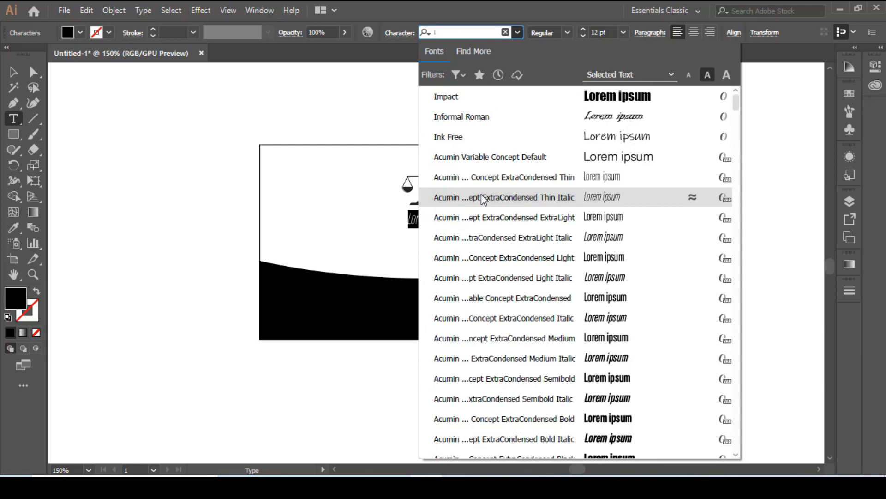
{"action": "left_click", "coordinate": [452, 98]}
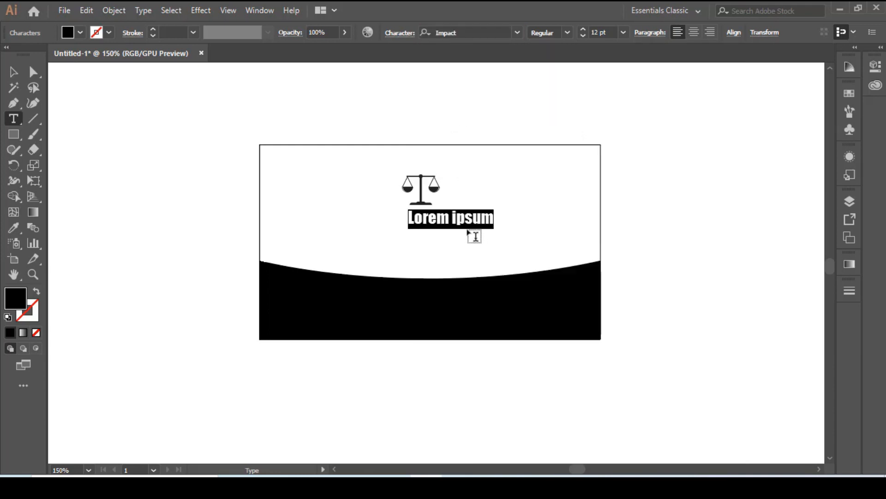
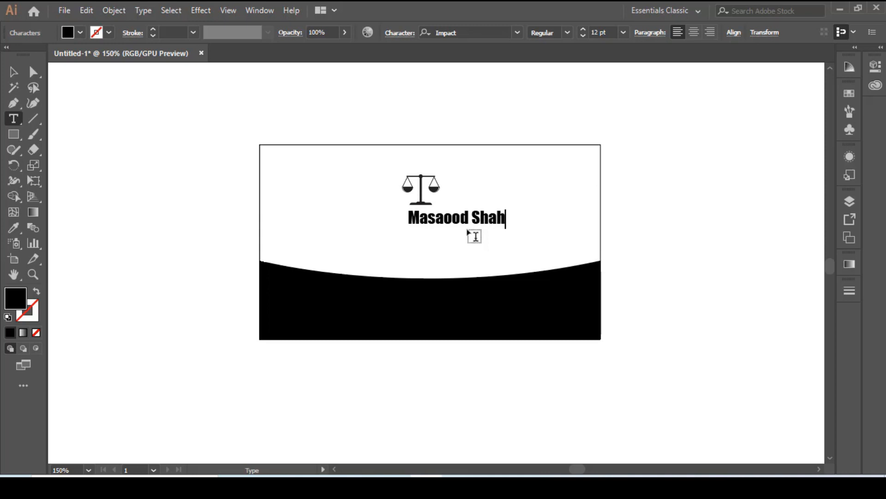
Move the name to the card's horizontal centre and align the scales icon above it.
{"action": "left_click", "coordinate": [15, 73]}
{"action": "left_click", "coordinate": [470, 259]}
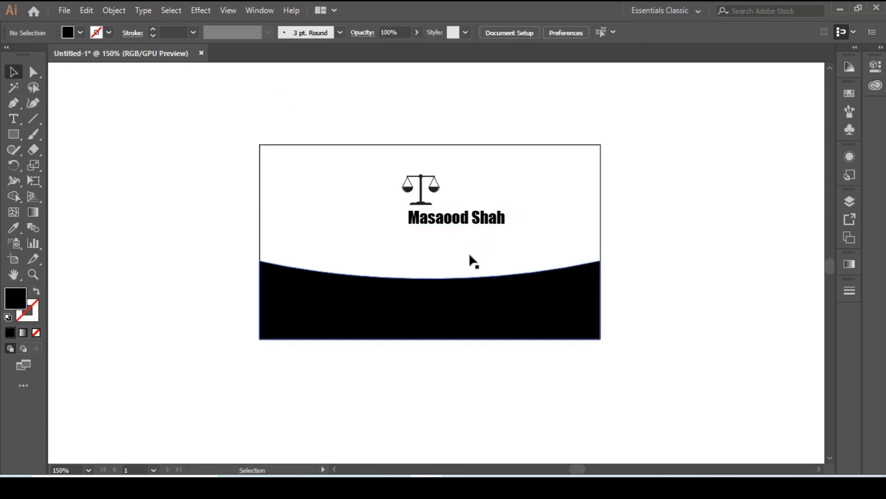
{"action": "left_click_drag", "start_coordinate": [471, 227], "coordinate": [438, 220]}
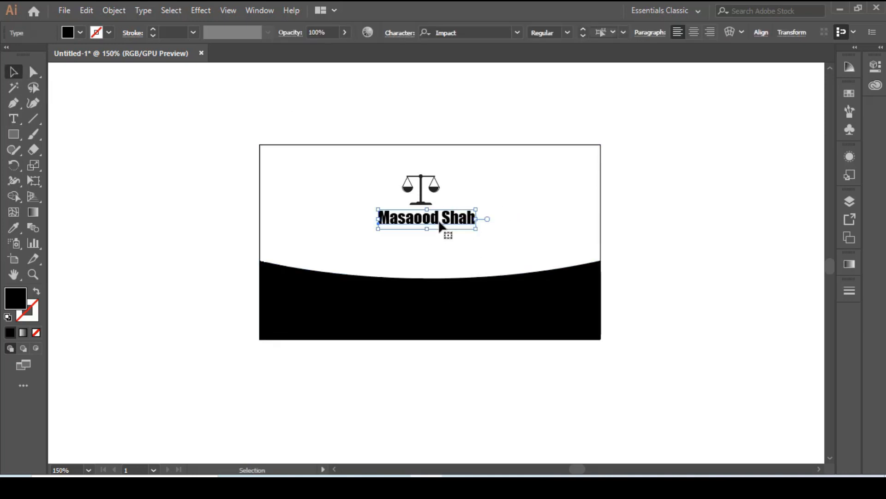
{"action": "left_click", "coordinate": [661, 254]}
{"action": "left_click_drag", "start_coordinate": [407, 185], "coordinate": [423, 189]}
{"action": "left_click", "coordinate": [639, 261]}
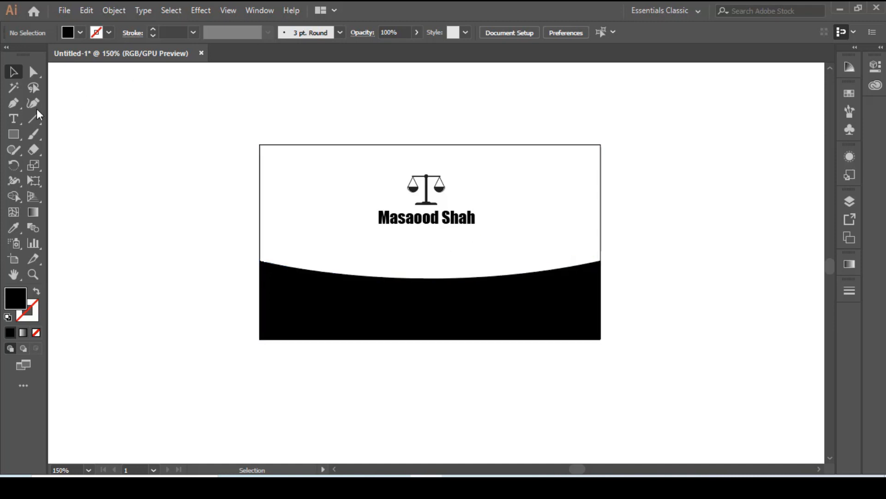
Add the text line "Advocate High Court" below the name, using the Myriad Pro font.
{"action": "left_click", "coordinate": [13, 119]}
{"action": "left_click", "coordinate": [427, 239]}
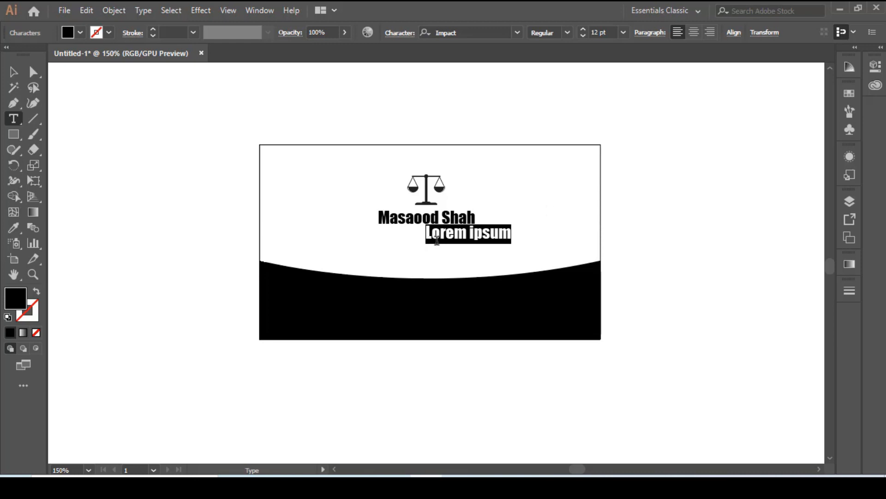
{"action": "left_click", "coordinate": [517, 33]}
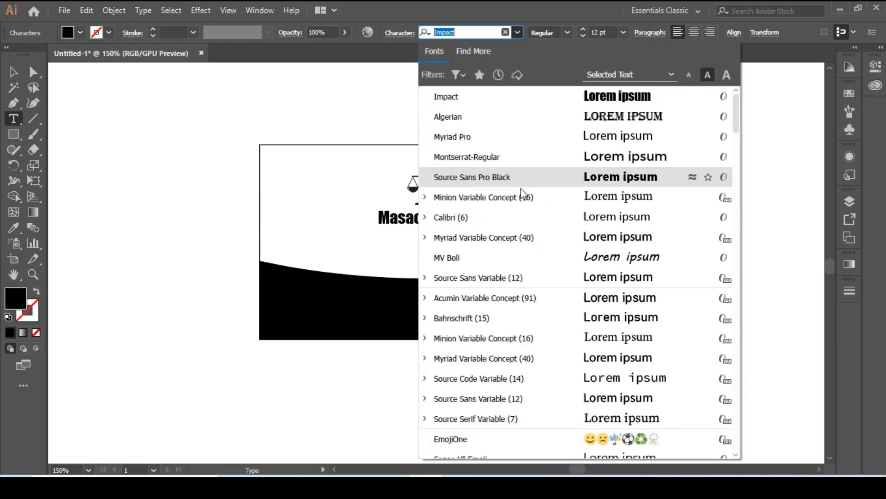
{"action": "left_click", "coordinate": [491, 140]}
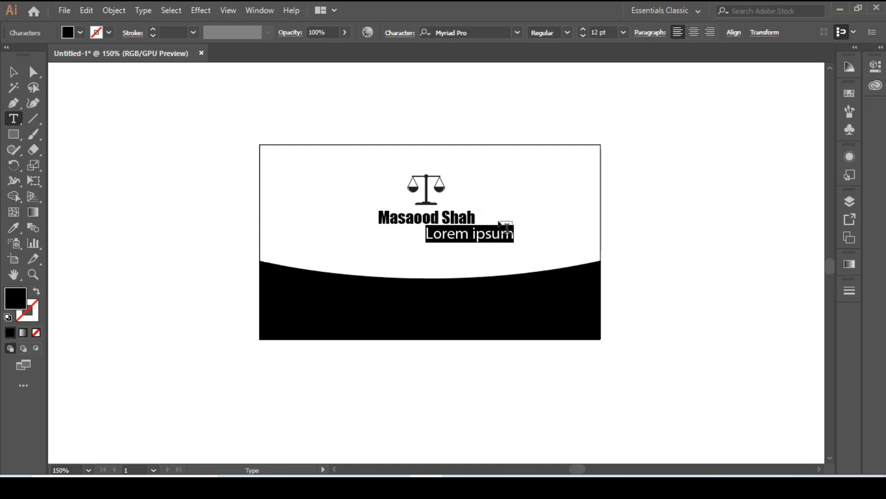
{"action": "type", "text": "Advocate"}
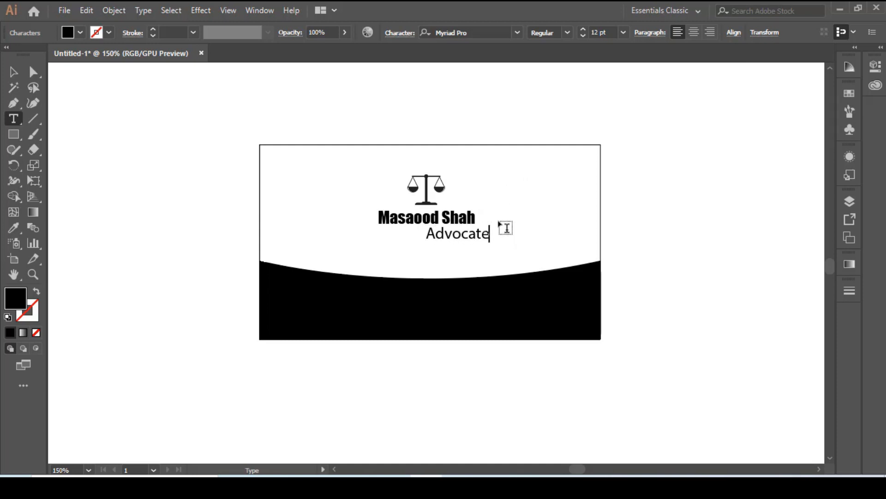
{"action": "type", "text": " High Court"}
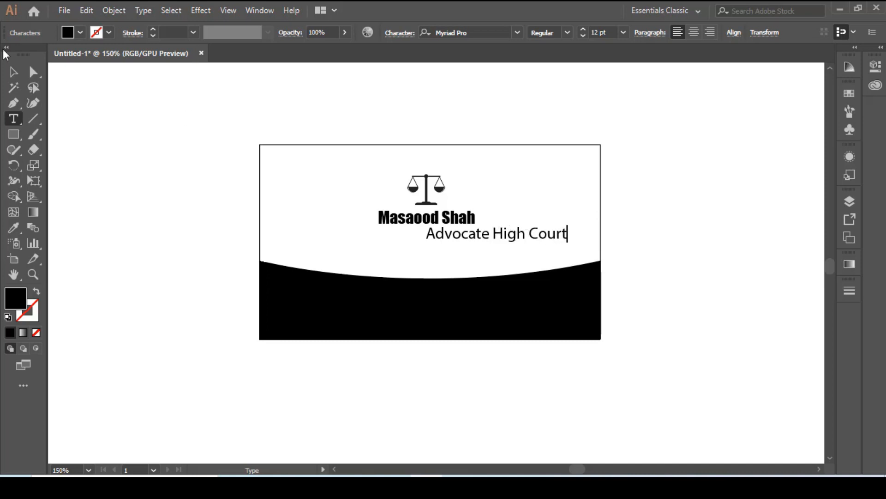
{"action": "key", "text": "Escape"}
{"action": "left_click", "coordinate": [127, 234]}
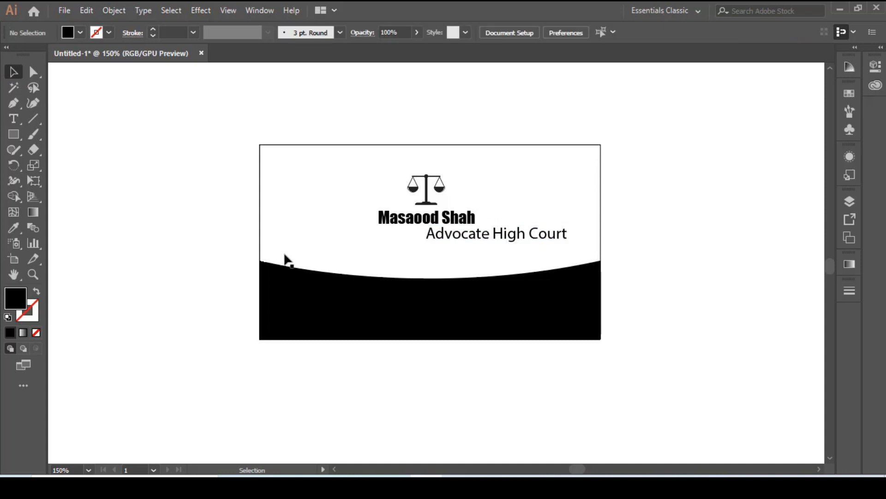
Centre the "Advocate High Court" line under the name and move the name down close above it.
{"action": "left_click_drag", "start_coordinate": [546, 240], "coordinate": [474, 246]}
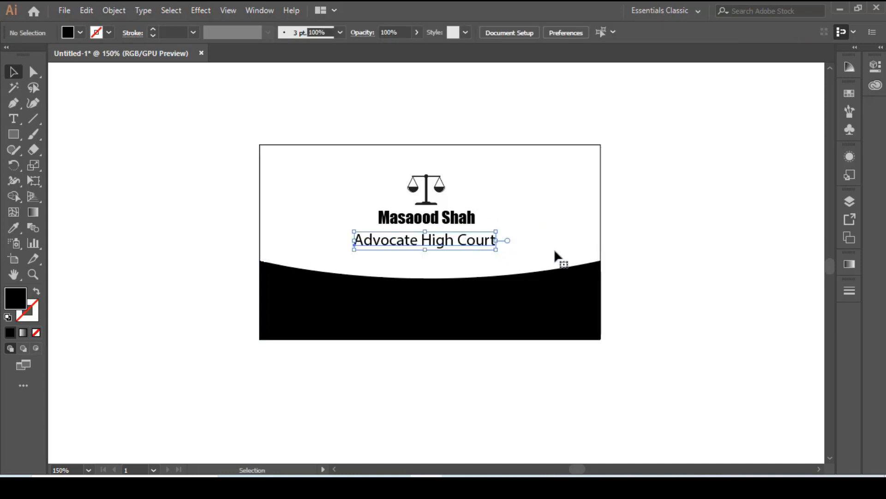
{"action": "left_click", "coordinate": [684, 276]}
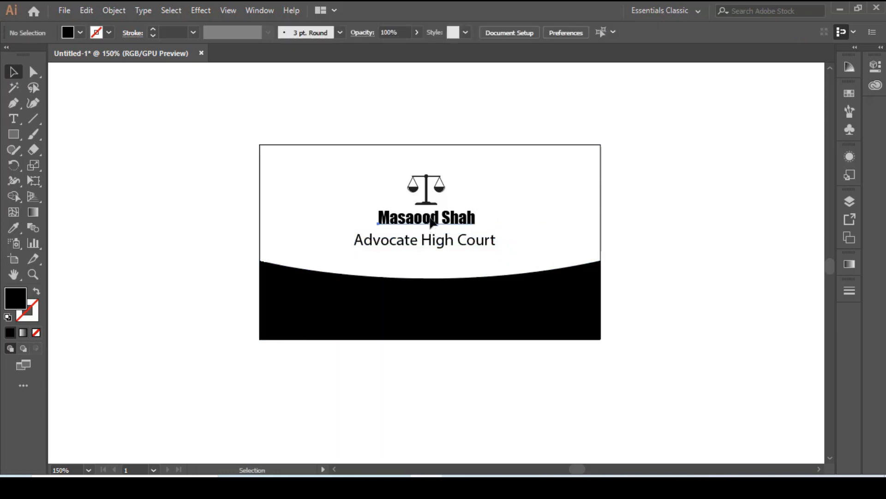
{"action": "left_click_drag", "start_coordinate": [432, 223], "coordinate": [432, 229]}
{"action": "left_click", "coordinate": [727, 290]}
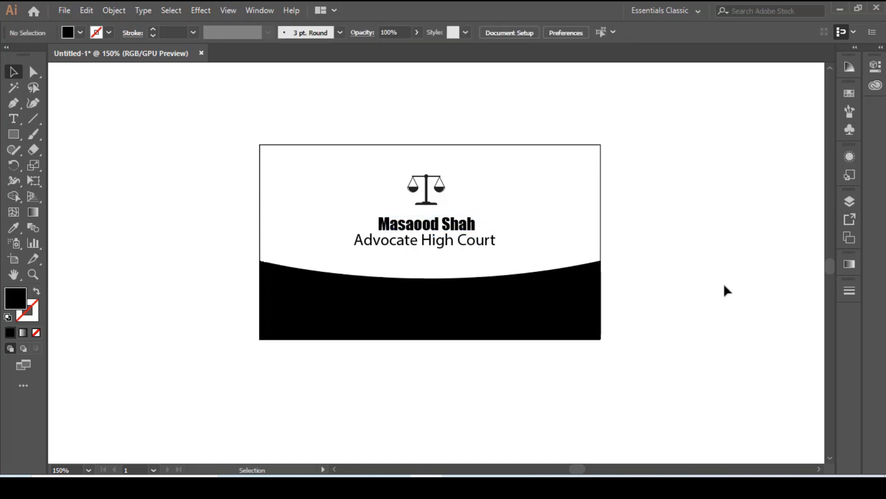
{"action": "left_click", "coordinate": [442, 245]}
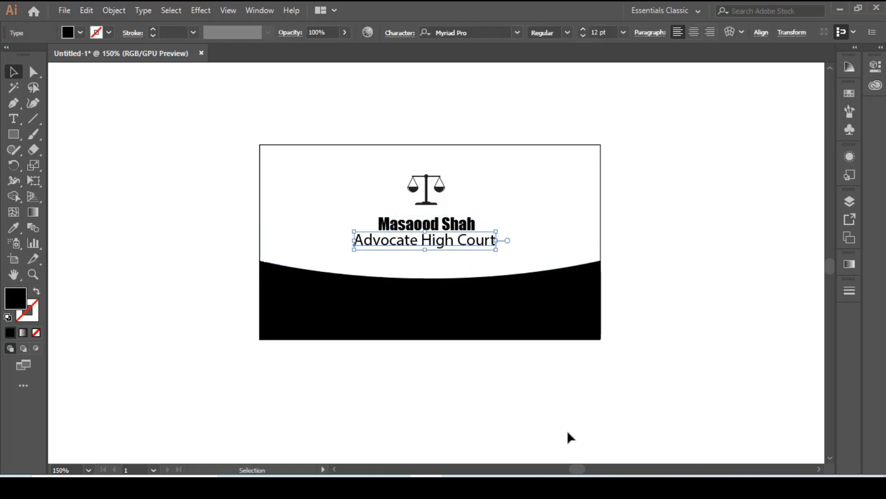
{"action": "left_click", "coordinate": [705, 321]}
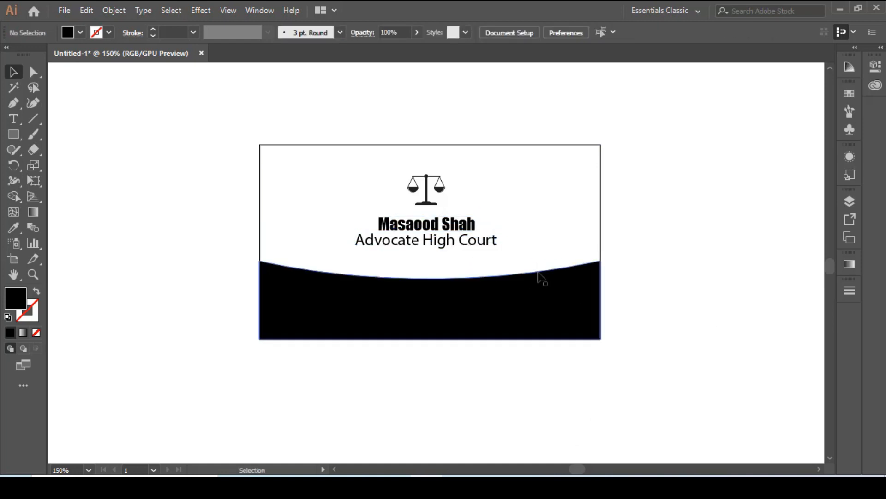
{"action": "left_click_drag", "start_coordinate": [463, 244], "coordinate": [464, 244]}
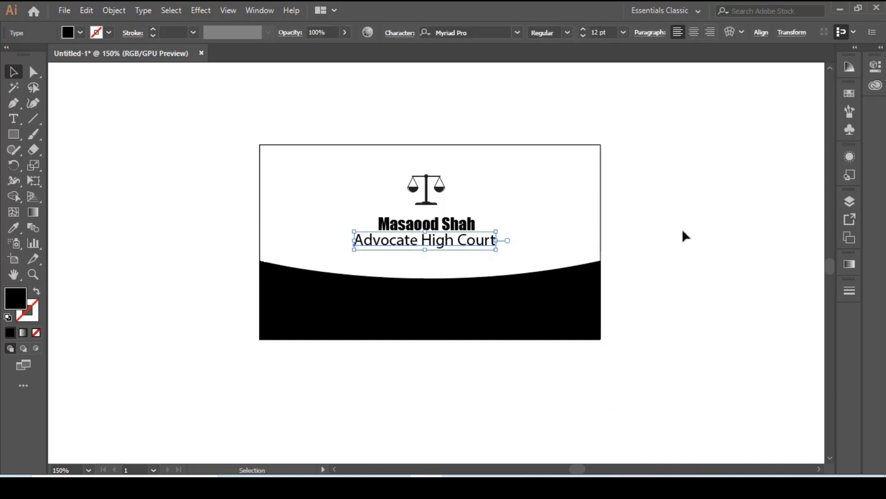
{"action": "left_click", "coordinate": [693, 239]}
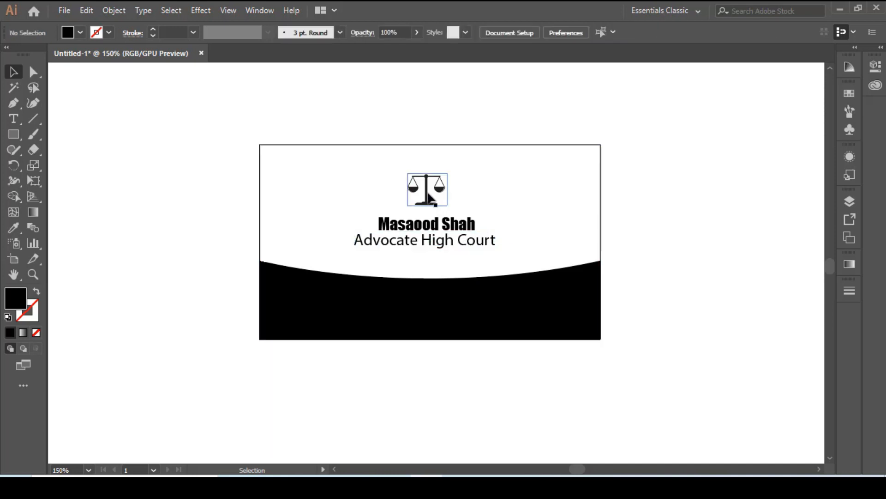
Move the scales icon down so it sits just above the name.
{"action": "left_click_drag", "start_coordinate": [427, 201], "coordinate": [425, 204]}
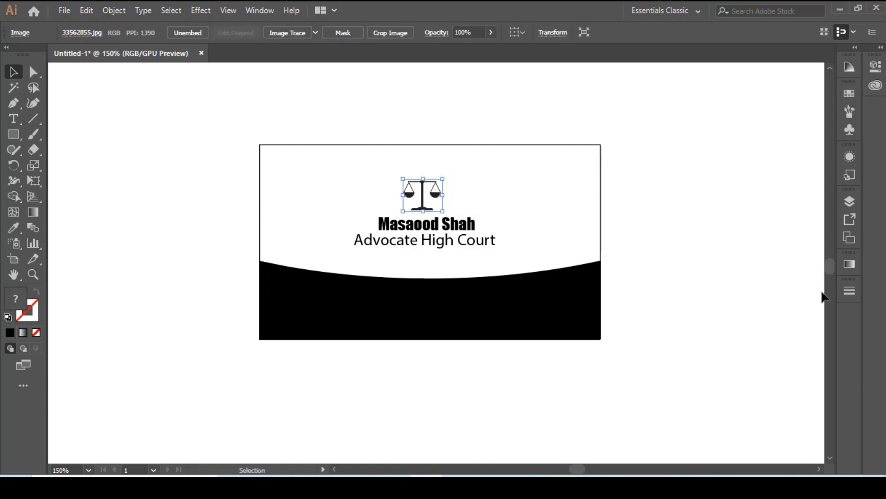
{"action": "left_click", "coordinate": [660, 254]}
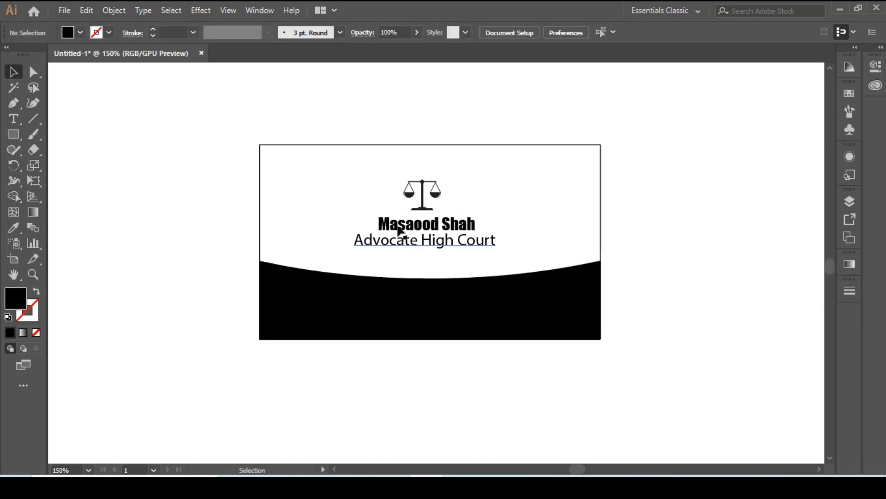
{"action": "left_click", "coordinate": [417, 221]}
{"action": "left_click", "coordinate": [707, 223]}
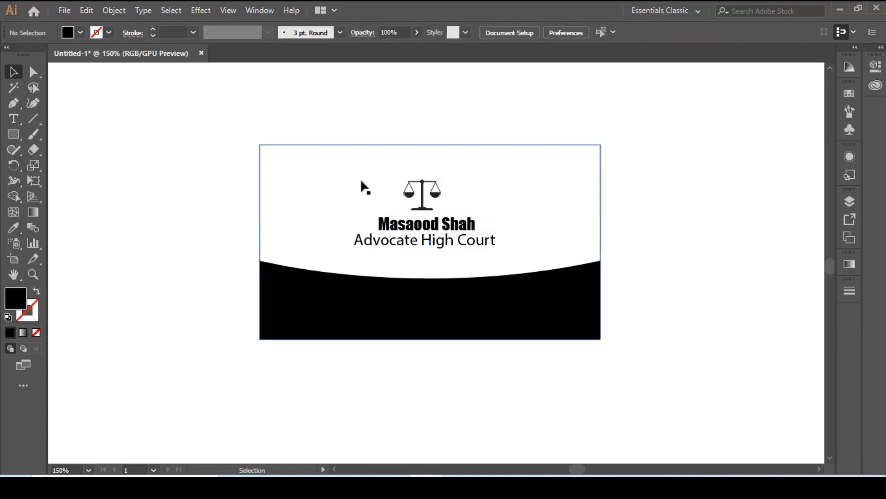
{"action": "left_click_drag", "start_coordinate": [360, 182], "coordinate": [365, 214]}
{"action": "key", "text": "ctrl+z"}
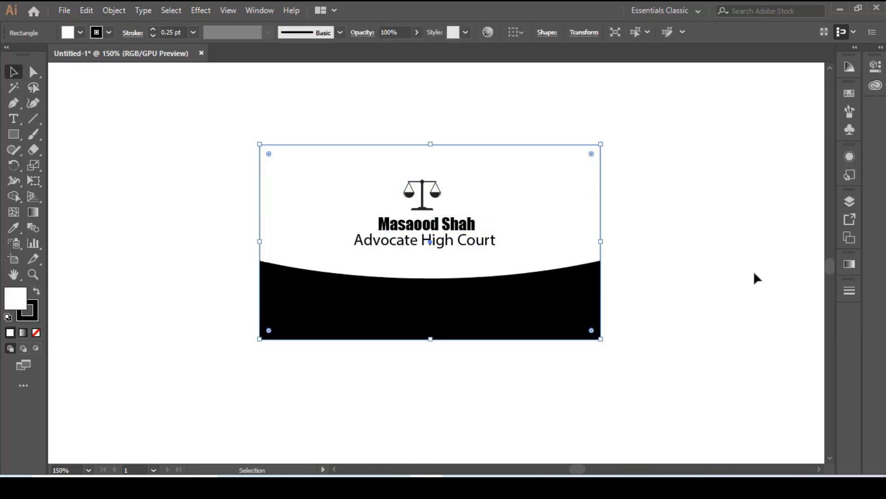
{"action": "left_click", "coordinate": [748, 277]}
Nudge the scales icon, the name and the "Advocate High Court" line slightly right towards the card's horizontal centre.
{"action": "left_click", "coordinate": [434, 203]}
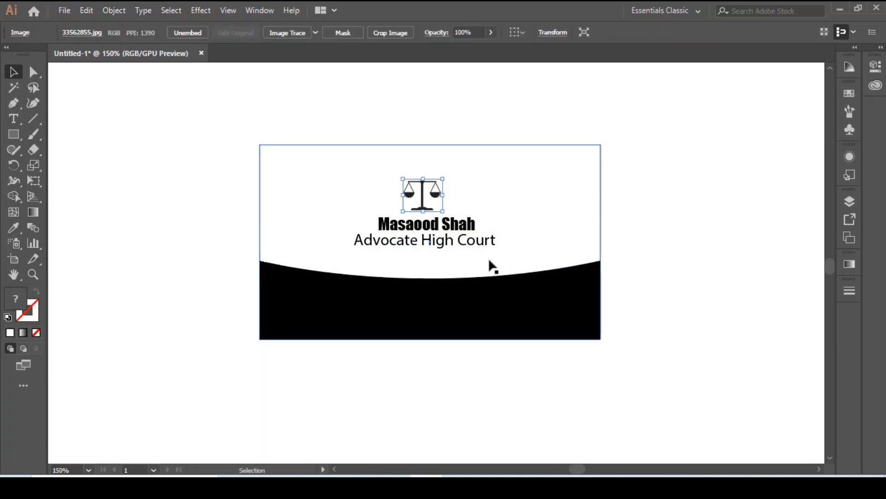
{"action": "key", "text": "Right"}
{"action": "key", "text": "Right"}
{"action": "key", "text": "Right"}
{"action": "left_click", "coordinate": [456, 227]}
{"action": "key", "text": "Right"}
{"action": "key", "text": "Right"}
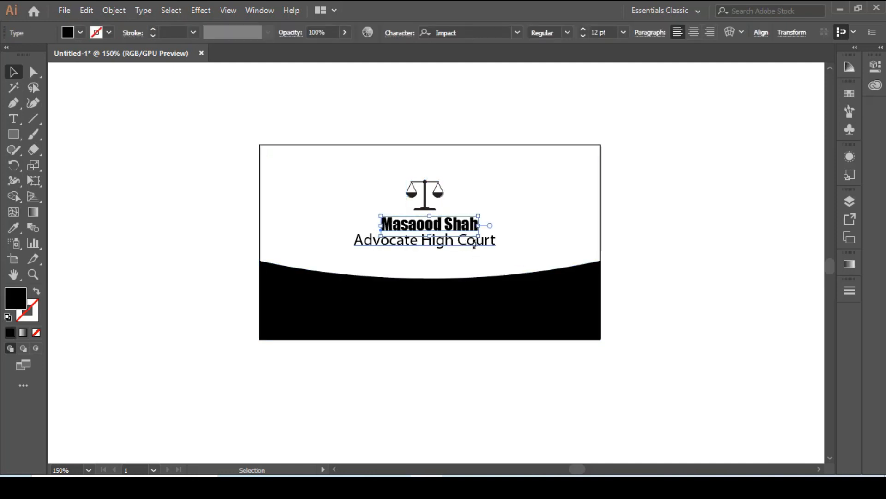
{"action": "left_click", "coordinate": [681, 261]}
{"action": "left_click", "coordinate": [468, 243]}
{"action": "key", "text": "Right"}
{"action": "key", "text": "Right"}
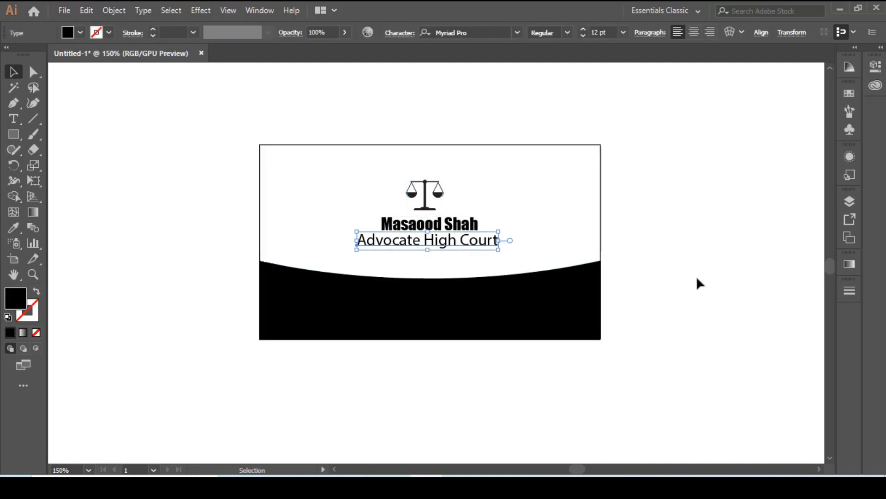
{"action": "left_click", "coordinate": [696, 276]}
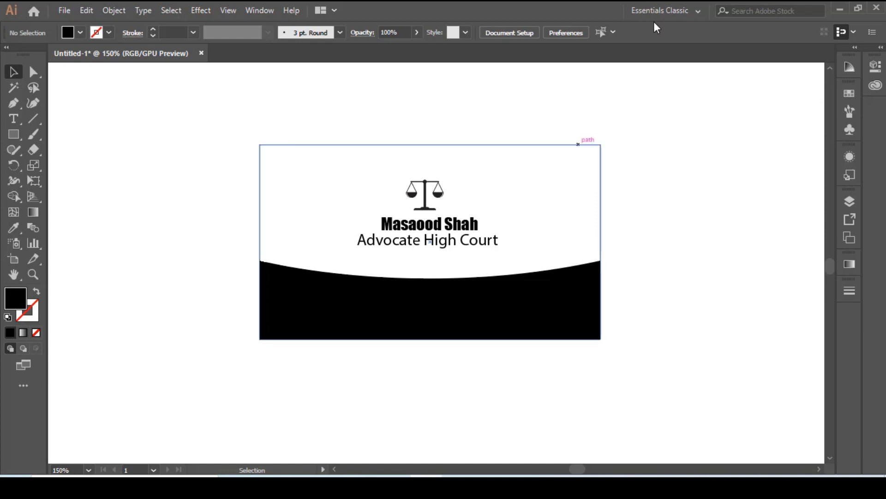
Place and embed the phone image 11 from the desktop, scaled down to a small icon on the left of the black panel.
{"action": "left_click", "coordinate": [838, 4]}
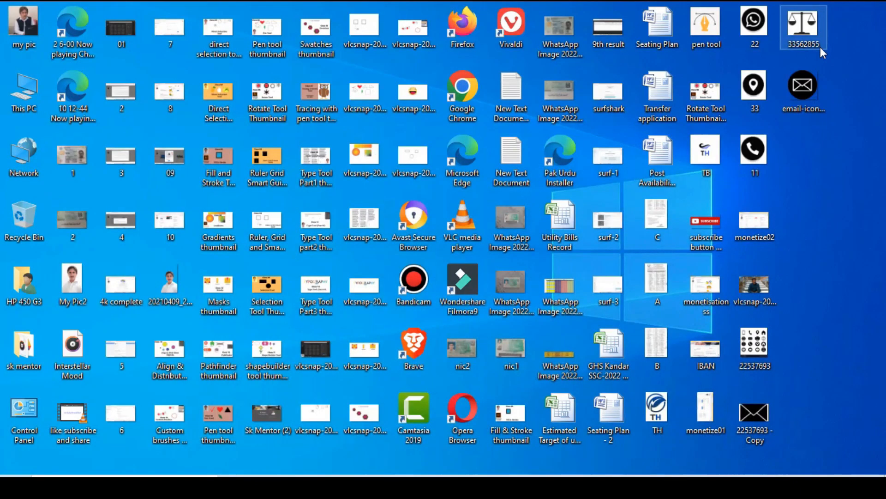
{"action": "left_click_drag", "start_coordinate": [757, 153], "coordinate": [310, 295]}
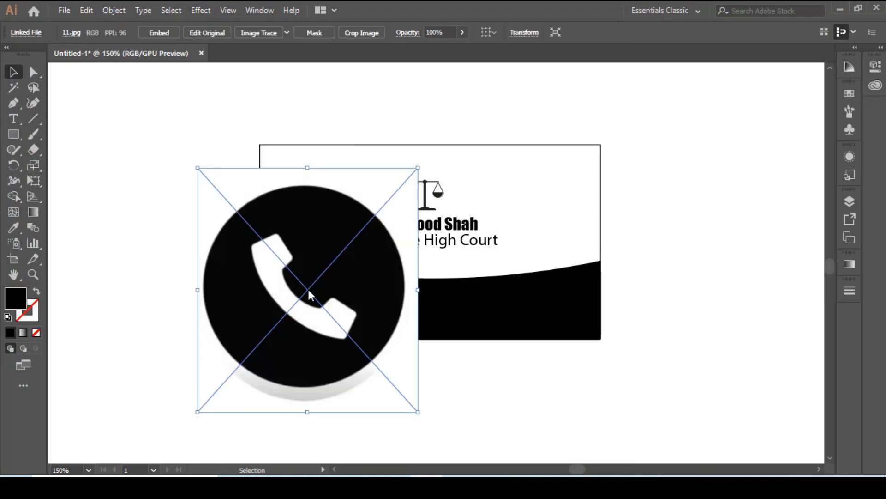
{"action": "left_click", "coordinate": [163, 32]}
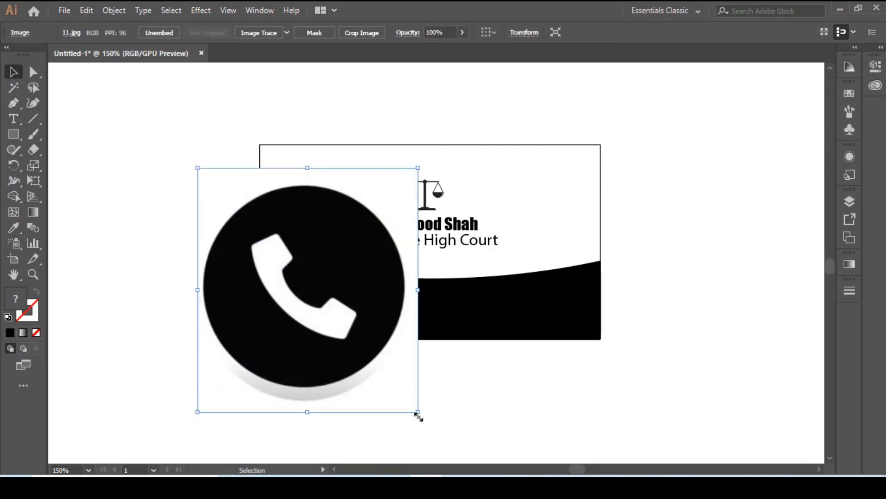
{"action": "left_click_drag", "start_coordinate": [418, 417], "coordinate": [317, 303]}
{"action": "left_click", "coordinate": [274, 400]}
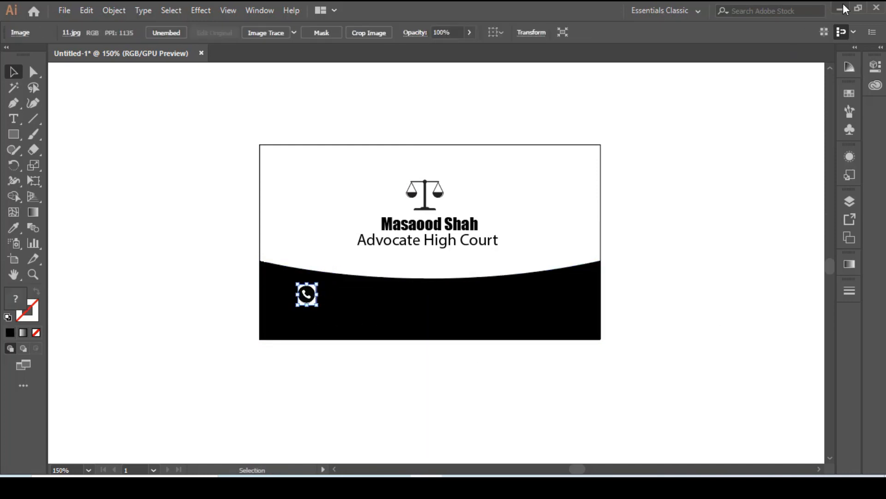
Place and embed the WhatsApp image 22 from the desktop, scaled down to a small icon on the right of the black panel.
{"action": "left_click", "coordinate": [844, 5]}
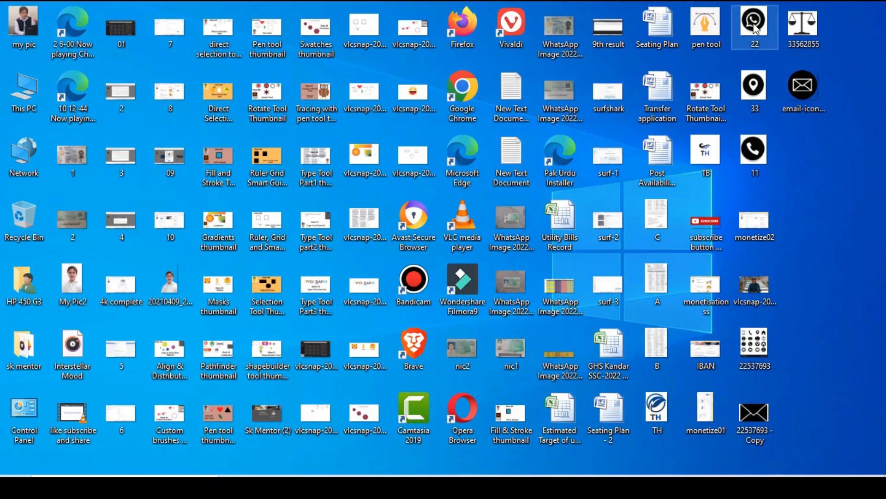
{"action": "left_click_drag", "start_coordinate": [755, 22], "coordinate": [495, 304]}
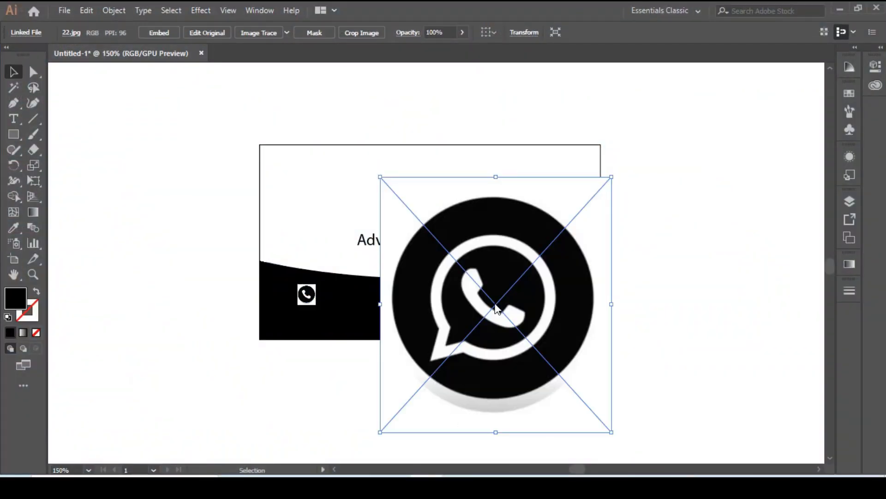
{"action": "left_click", "coordinate": [159, 33]}
{"action": "left_click_drag", "start_coordinate": [611, 431], "coordinate": [505, 301]}
{"action": "left_click", "coordinate": [540, 349]}
Nudge the WhatsApp icon left along the black panel, level with the phone icon.
{"action": "left_click", "coordinate": [509, 317]}
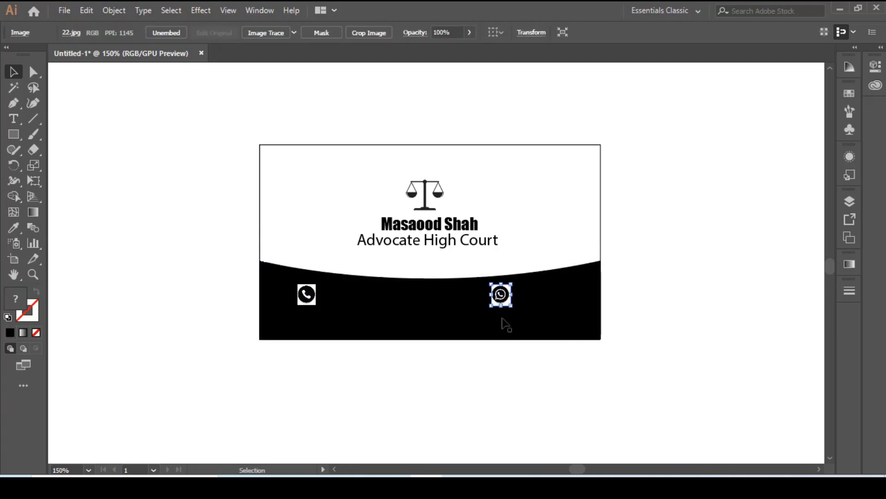
{"action": "key", "text": "Left"}
{"action": "key", "text": "Left"}
{"action": "key", "text": "Left"}
{"action": "key", "text": "Left"}
{"action": "key", "text": "Left"}
{"action": "key", "text": "Left"}
{"action": "key", "text": "Left"}
{"action": "key", "text": "Left"}
{"action": "key", "text": "Left"}
{"action": "key", "text": "Left"}
{"action": "key", "text": "Left"}
{"action": "key", "text": "Left"}
{"action": "key", "text": "Left"}
{"action": "key", "text": "Left"}
{"action": "key", "text": "Left"}
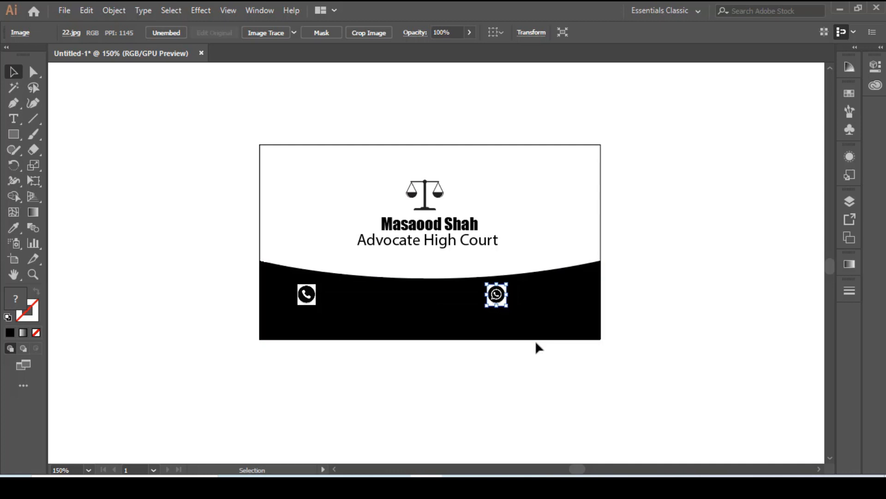
Enlarge the phone icon slightly.
{"action": "left_click", "coordinate": [310, 299]}
{"action": "left_click_drag", "start_coordinate": [317, 305], "coordinate": [321, 309]}
{"action": "left_click", "coordinate": [186, 323]}
{"action": "left_click_drag", "start_coordinate": [320, 307], "coordinate": [320, 307]}
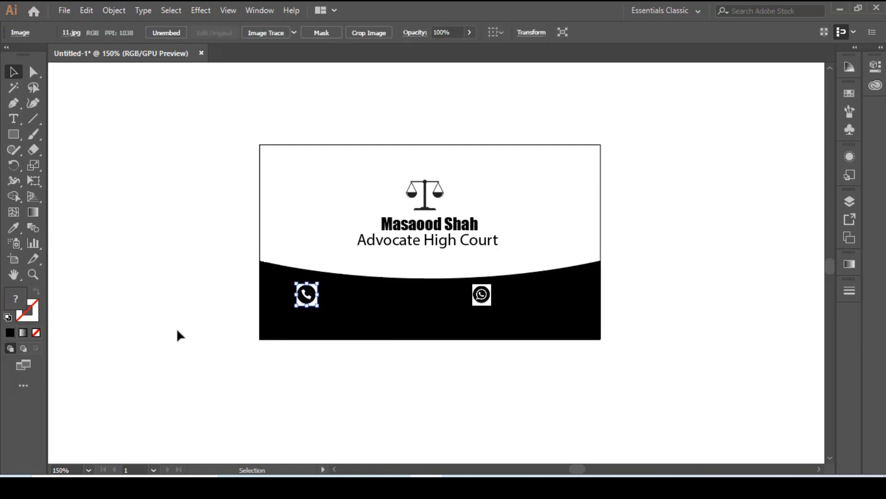
{"action": "left_click", "coordinate": [179, 336]}
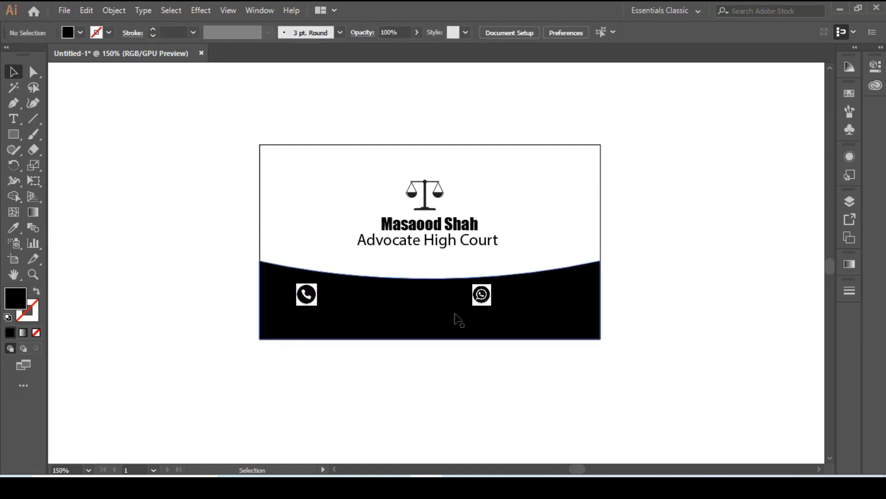
Enlarge the WhatsApp icon slightly to match the phone icon's size.
{"action": "left_click", "coordinate": [493, 306]}
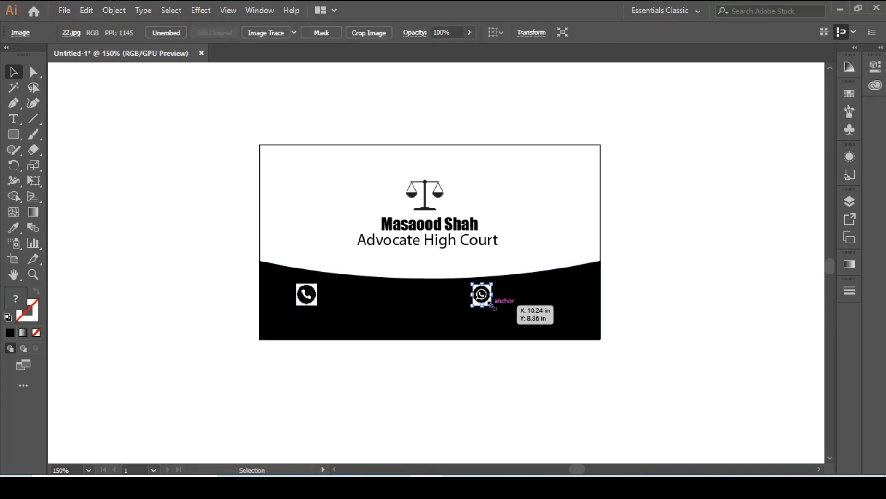
{"action": "left_click_drag", "start_coordinate": [492, 306], "coordinate": [498, 311]}
{"action": "left_click", "coordinate": [551, 396]}
Nudge the phone icon and the WhatsApp icon slightly right within the black panel.
{"action": "left_click", "coordinate": [314, 297]}
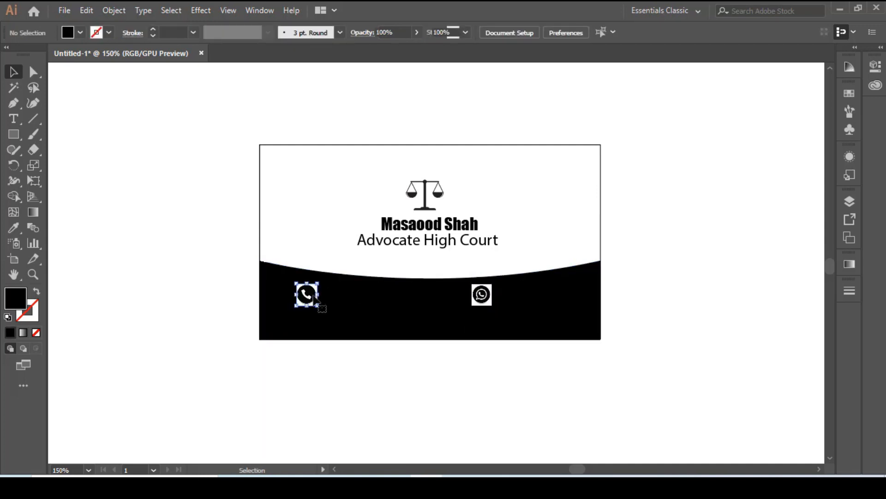
{"action": "key", "text": "Right"}
{"action": "key", "text": "Right"}
{"action": "key", "text": "Right"}
{"action": "key", "text": "Right"}
{"action": "left_click", "coordinate": [486, 300]}
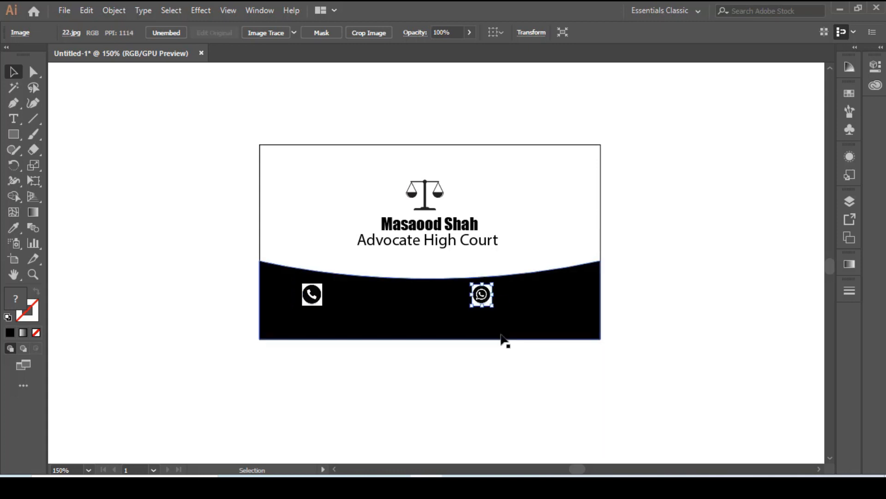
{"action": "key", "text": "Right"}
{"action": "key", "text": "Right"}
{"action": "key", "text": "Left"}
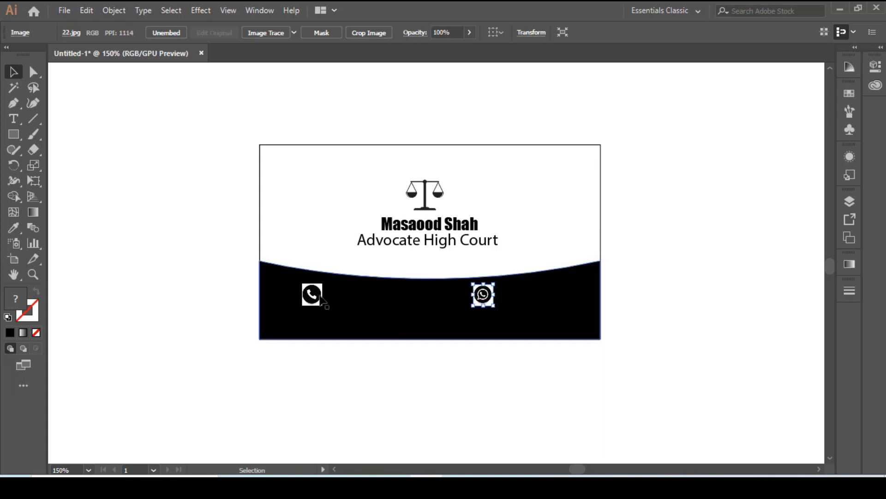
Nudge the phone icon slightly left within the black panel and deselect it.
{"action": "left_click", "coordinate": [318, 298]}
{"action": "left_click", "coordinate": [460, 399]}
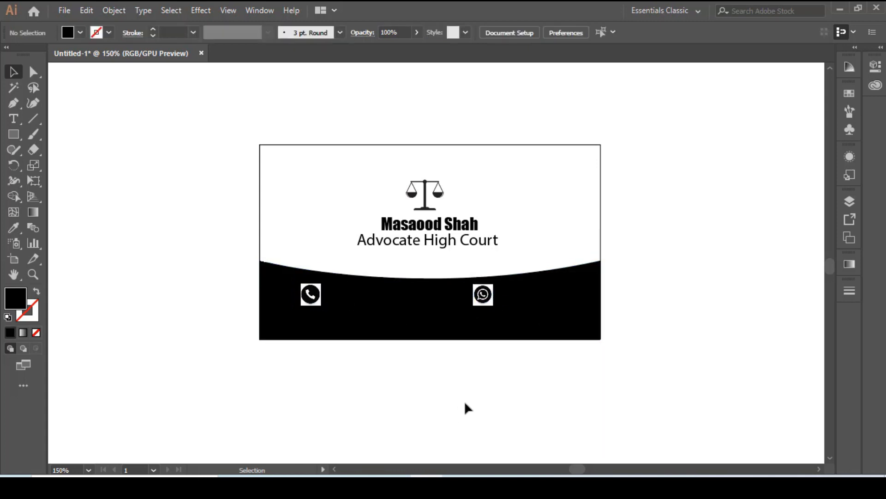
Place the location pin image 33.jpg from the desktop into the card document and embed it.
{"action": "left_click", "coordinate": [840, 9]}
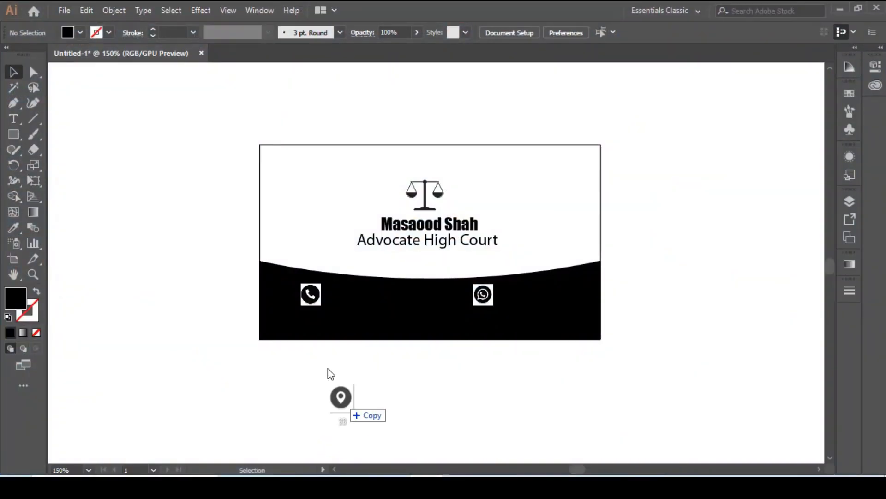
{"action": "left_click_drag", "start_coordinate": [328, 369], "coordinate": [313, 340]}
{"action": "left_click", "coordinate": [165, 33]}
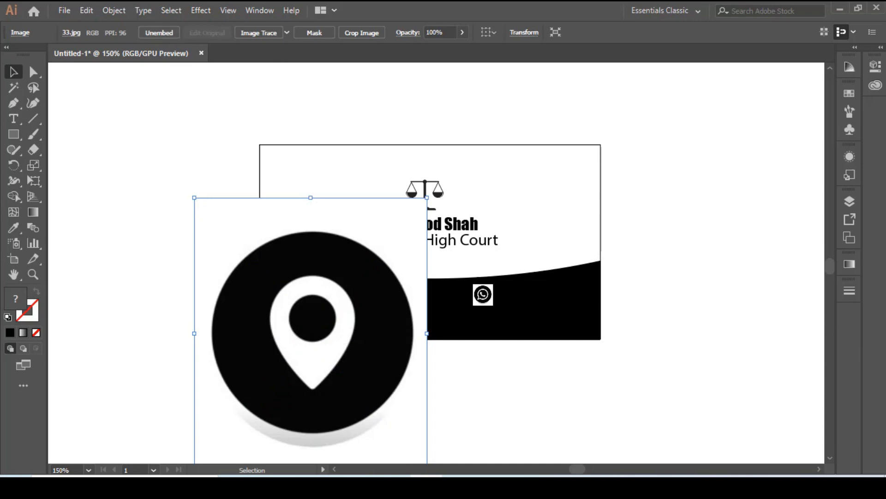
Place the envelope image email-icon-121.png from the desktop below the card and embed it.
{"action": "left_click", "coordinate": [843, 9]}
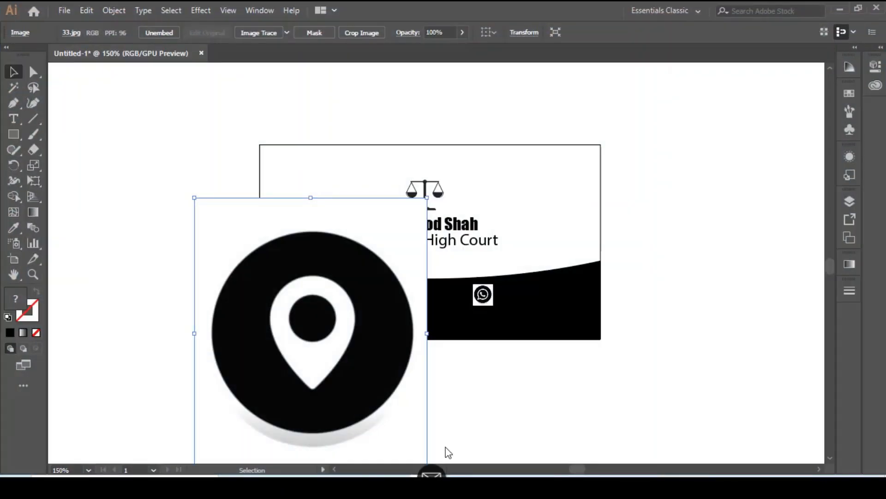
{"action": "left_click_drag", "start_coordinate": [445, 451], "coordinate": [524, 396]}
{"action": "left_click", "coordinate": [236, 33]}
Scale the location pin image down to a small icon beneath the phone icon.
{"action": "left_click", "coordinate": [376, 366]}
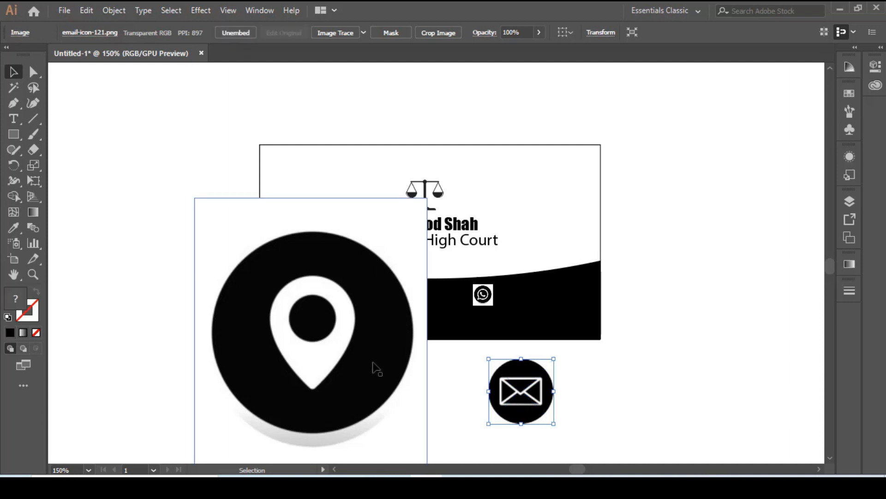
{"action": "left_click_drag", "start_coordinate": [194, 197], "coordinate": [290, 308]}
{"action": "left_click", "coordinate": [513, 415]}
{"action": "left_click", "coordinate": [272, 290]}
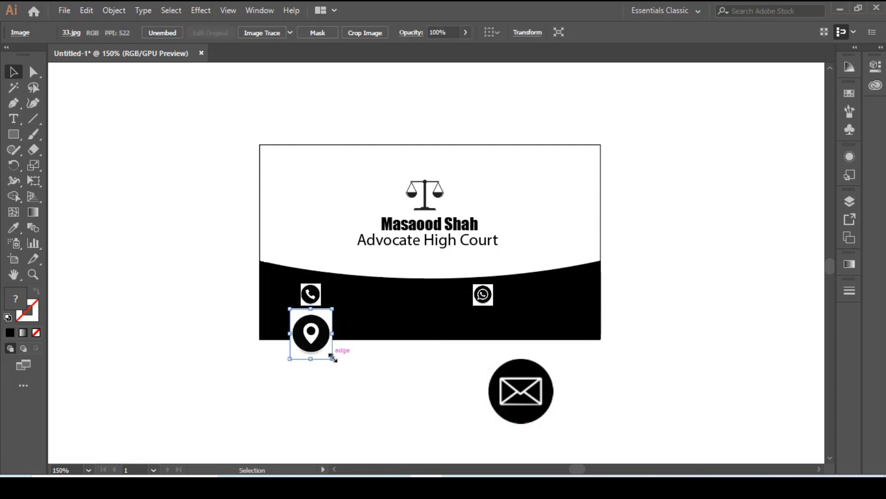
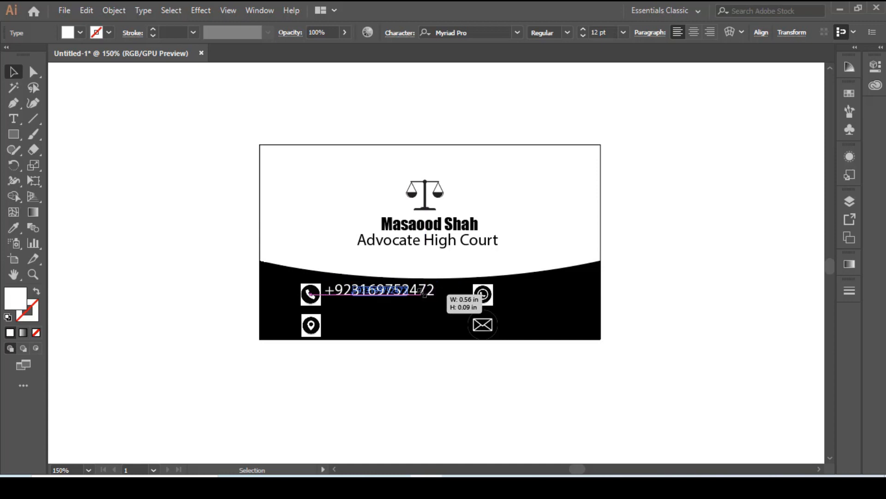
Scale the white phone number text in the black panel down to about 6 pt.
{"action": "key", "text": "ctrl+z"}
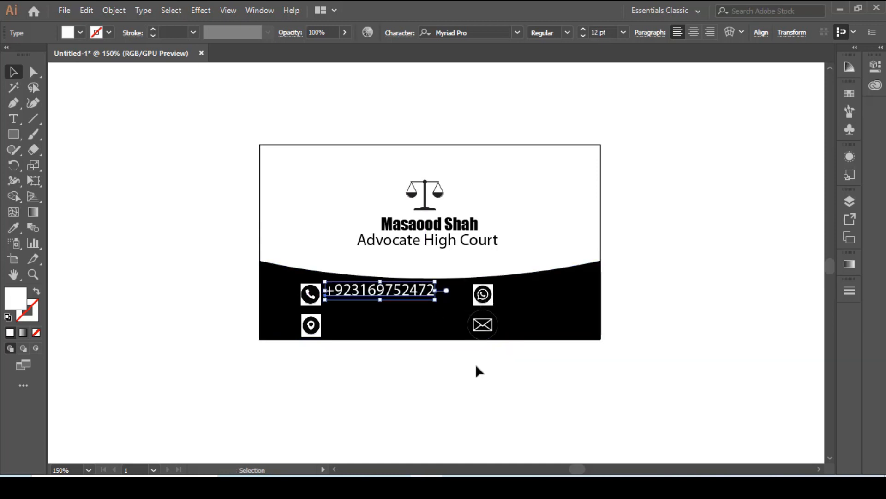
{"action": "mouse_move", "coordinate": [436, 302]}
{"action": "left_mouse_down"}
{"action": "mouse_move", "coordinate": [452, 282]}
{"action": "mouse_move", "coordinate": [436, 296]}
{"action": "left_mouse_up"}
{"action": "left_click", "coordinate": [435, 380]}
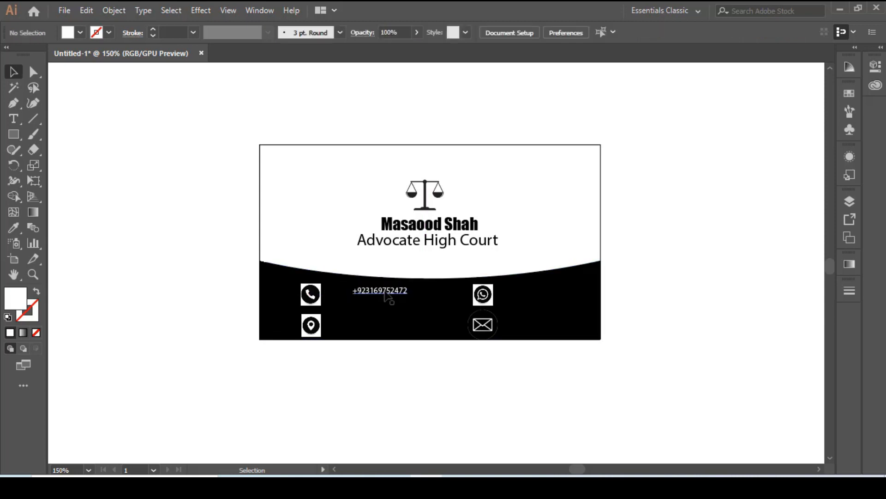
Move the small phone number text beside the phone icon and nudge it down to line up with the icon's centre.
{"action": "left_click_drag", "start_coordinate": [374, 297], "coordinate": [361, 297]}
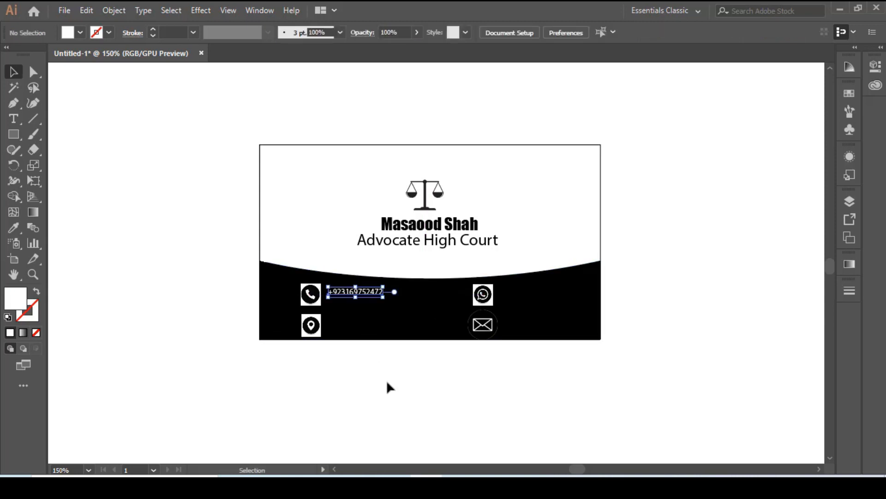
{"action": "left_click", "coordinate": [387, 380]}
{"action": "left_click", "coordinate": [362, 301]}
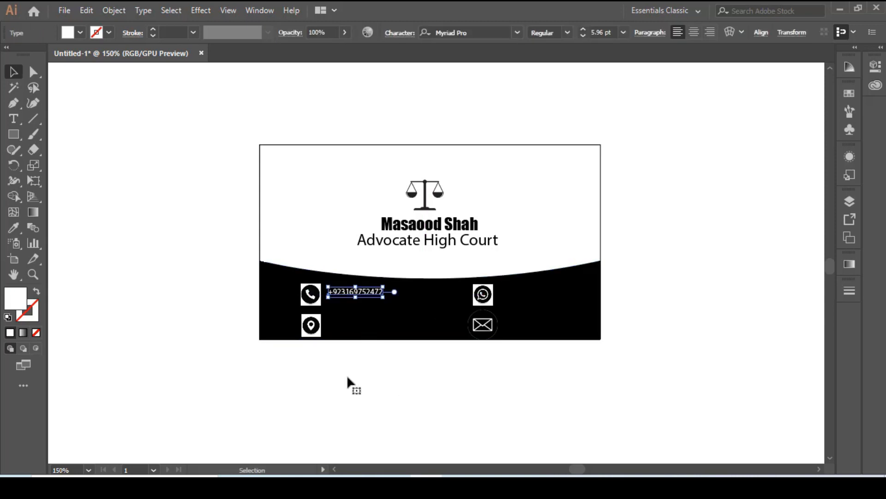
{"action": "key", "text": "Down"}
{"action": "key", "text": "Down"}
{"action": "left_click", "coordinate": [387, 396]}
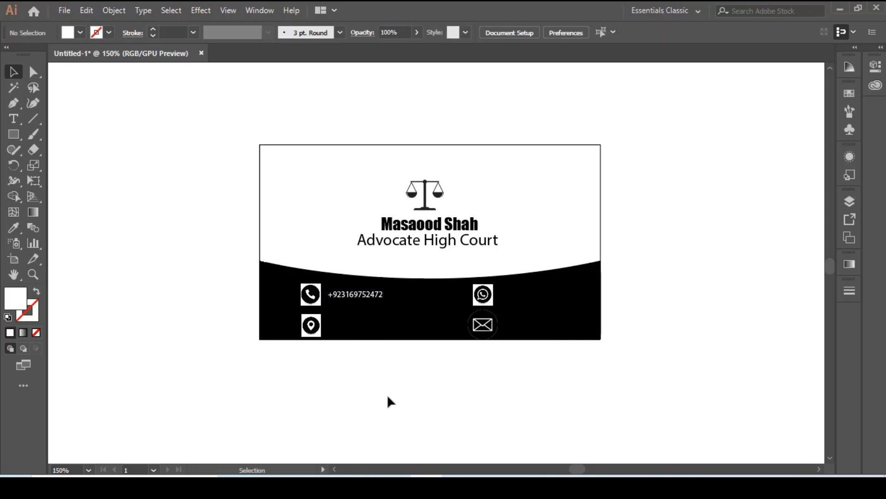
Scale the phone icon down slightly around its centre.
{"action": "left_click", "coordinate": [381, 299]}
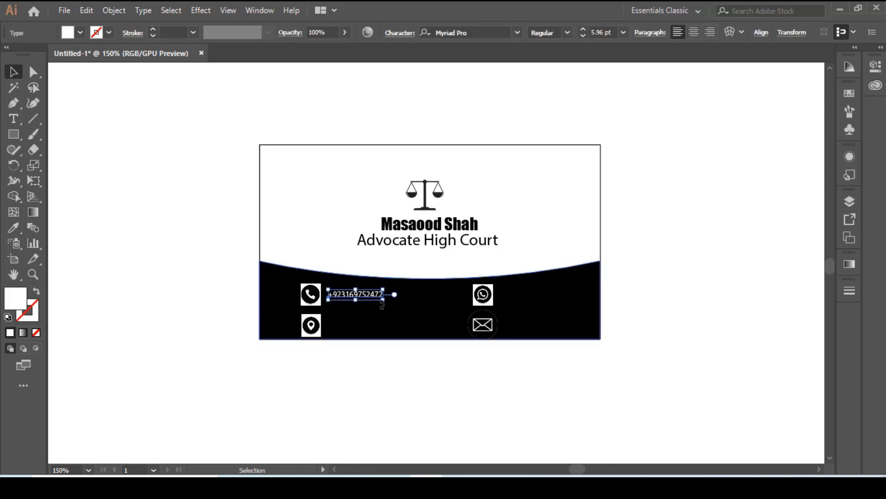
{"action": "left_click", "coordinate": [315, 301]}
{"action": "left_click_drag", "start_coordinate": [322, 305], "coordinate": [323, 306]}
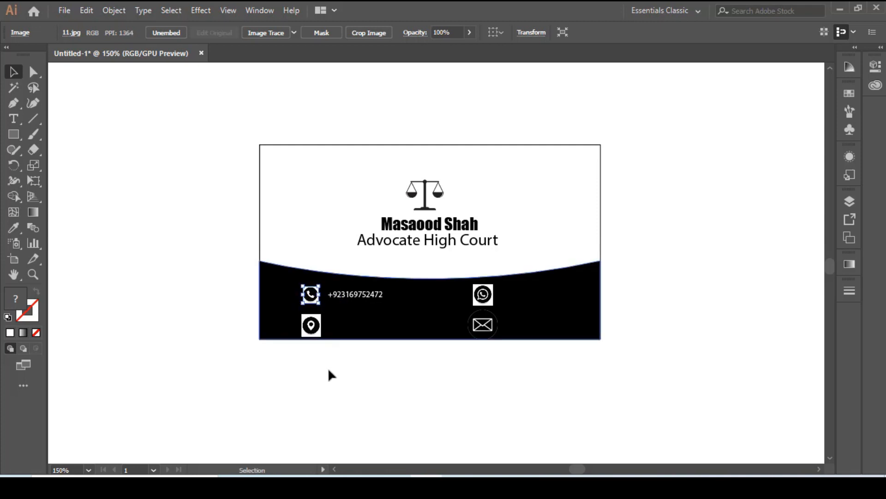
{"action": "left_click", "coordinate": [347, 393]}
Scale the location pin icon down slightly to match the phone icon's size.
{"action": "left_click", "coordinate": [310, 329]}
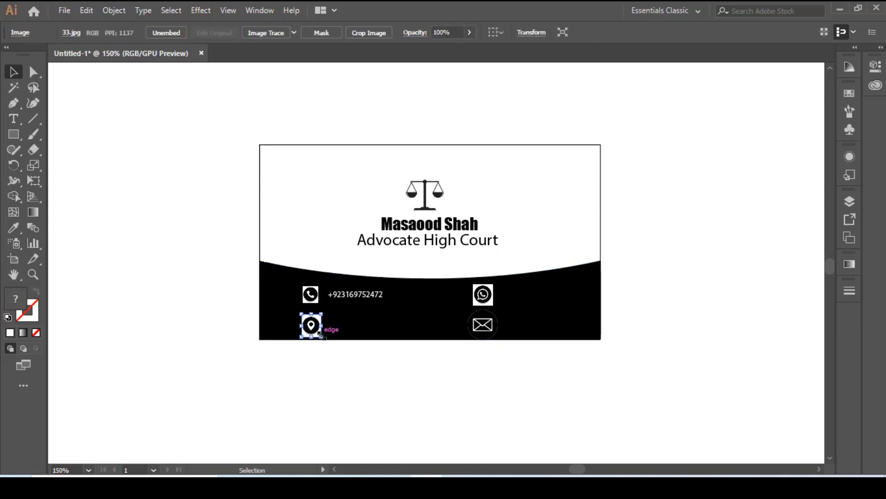
{"action": "left_click_drag", "start_coordinate": [321, 336], "coordinate": [322, 339]}
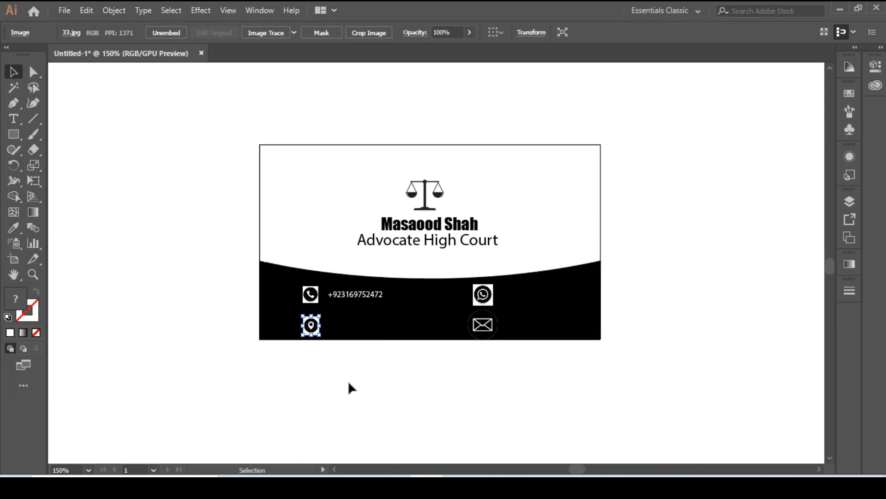
{"action": "left_click", "coordinate": [348, 381]}
Shrink the envelope icon beneath the WhatsApp icon around its centre.
{"action": "left_click", "coordinate": [497, 341]}
{"action": "left_click_drag", "start_coordinate": [497, 340], "coordinate": [494, 336]}
{"action": "left_click", "coordinate": [497, 377]}
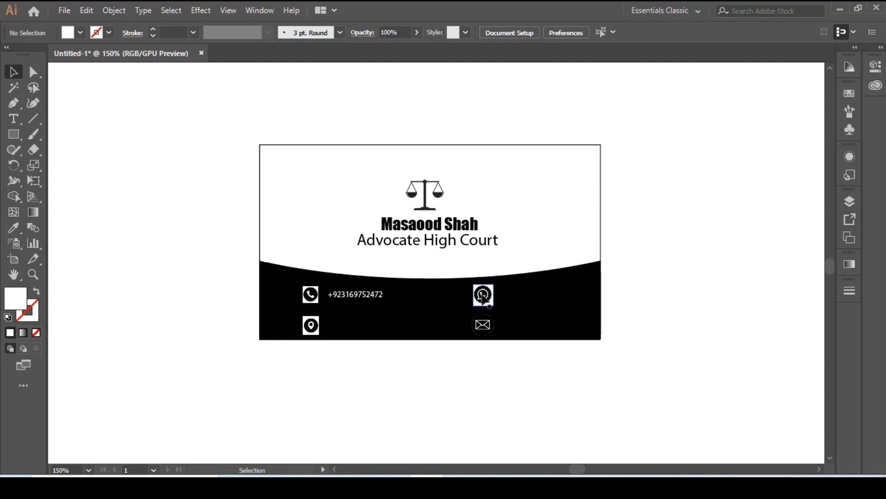
Fine-tune the size of the WhatsApp icon and shift it slightly upward above the envelope icon.
{"action": "left_click", "coordinate": [492, 304]}
{"action": "left_click_drag", "start_coordinate": [493, 305], "coordinate": [493, 304]}
{"action": "left_click", "coordinate": [532, 396]}
{"action": "left_click", "coordinate": [489, 301]}
{"action": "left_click", "coordinate": [531, 410]}
{"action": "left_click", "coordinate": [488, 301]}
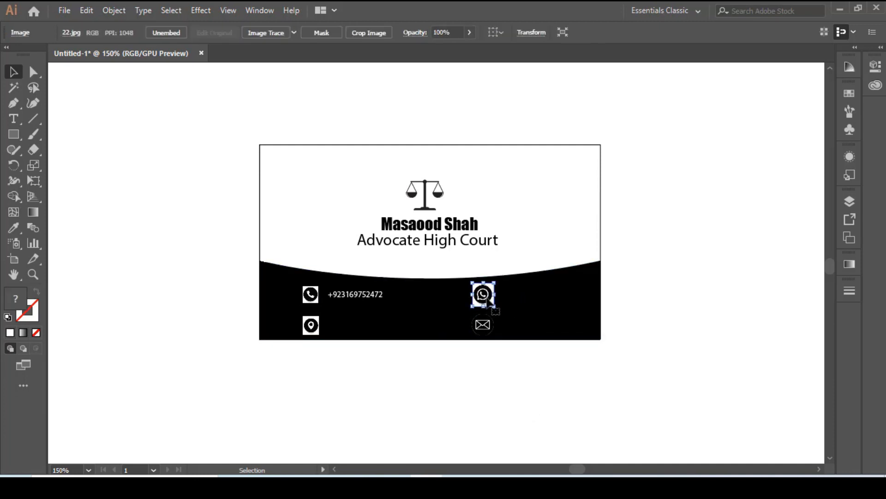
{"action": "left_click_drag", "start_coordinate": [489, 298], "coordinate": [491, 303]}
{"action": "left_click", "coordinate": [520, 366]}
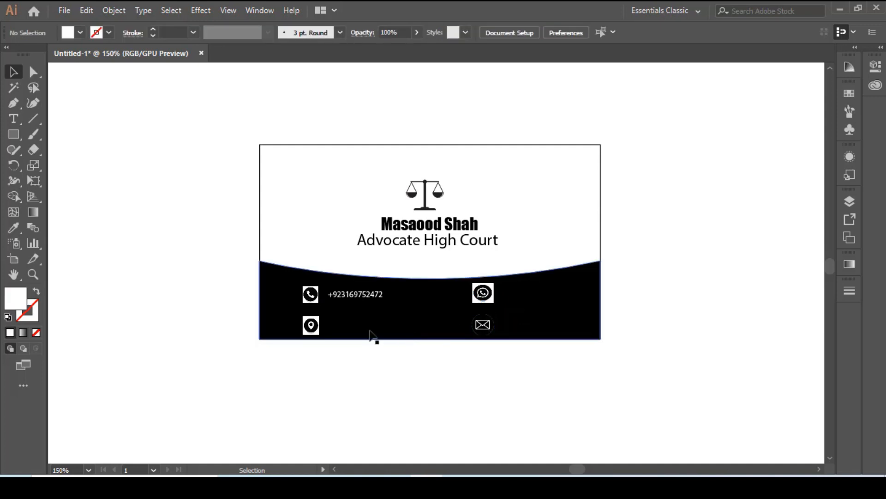
Copy the phone number text and paste it as a new text object beside the WhatsApp icon.
{"action": "left_click", "coordinate": [381, 296]}
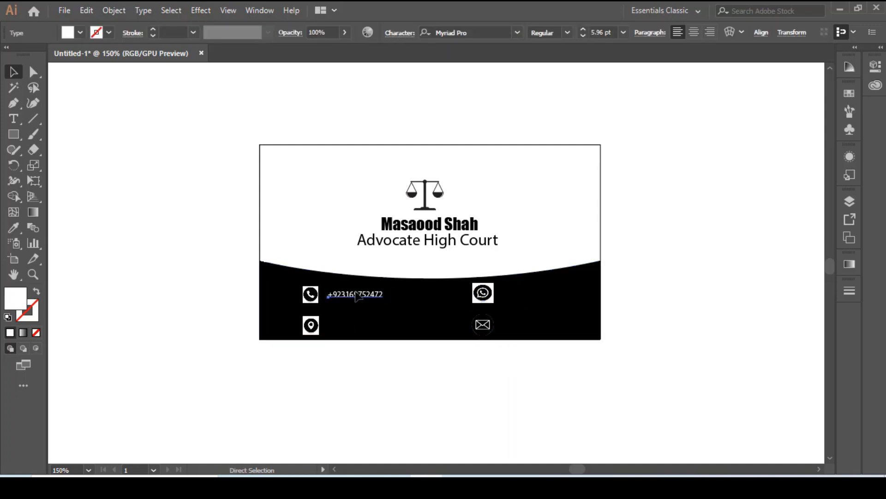
{"action": "left_click", "coordinate": [519, 302]}
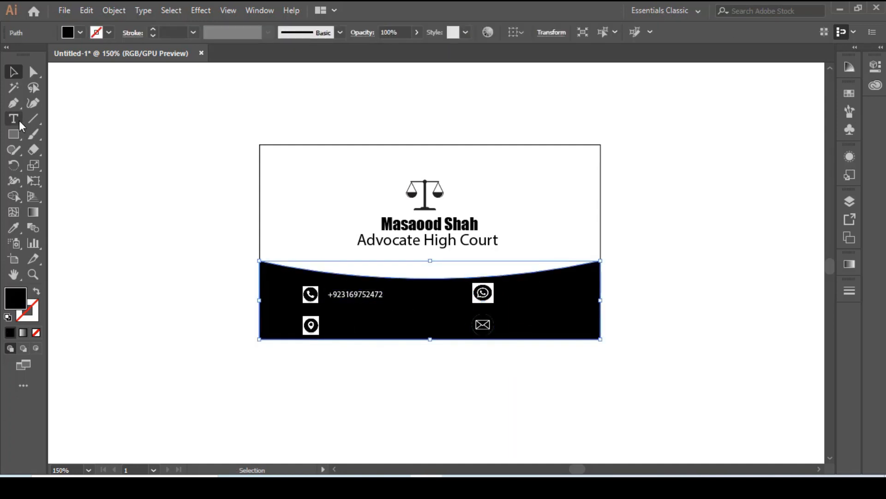
{"action": "key", "text": "t"}
{"action": "left_click", "coordinate": [511, 286]}
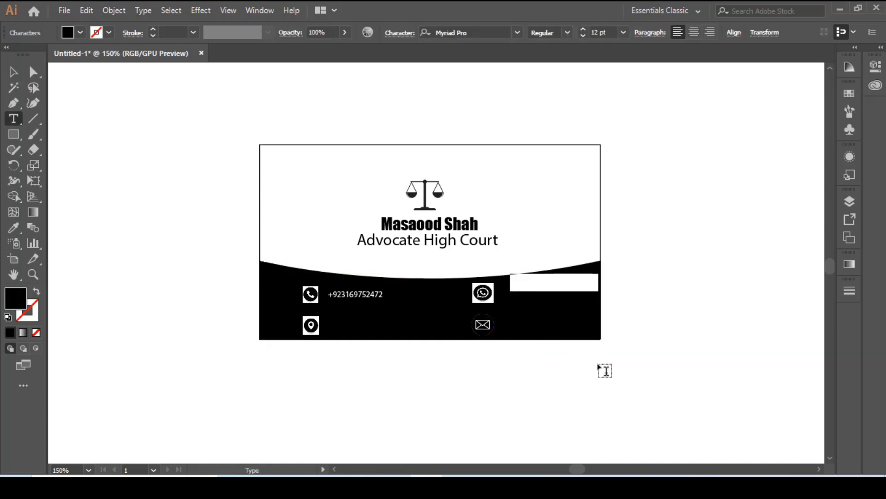
{"action": "key", "text": "ctrl+v"}
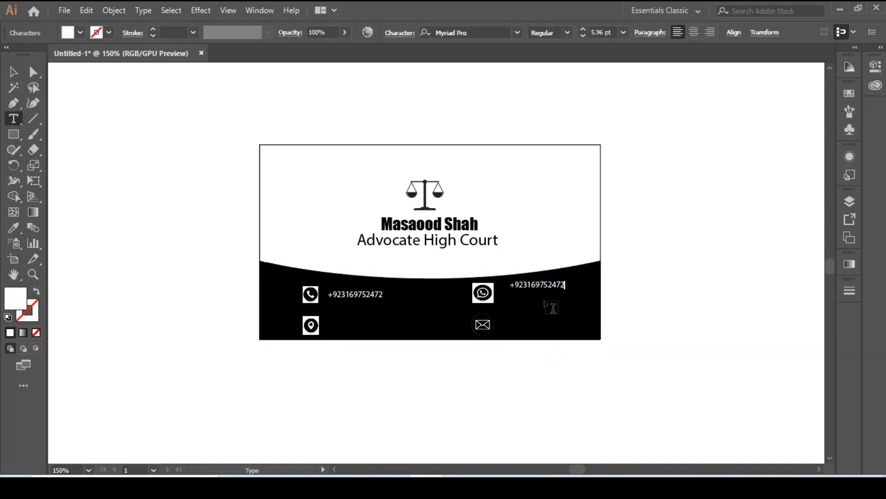
Move the pasted number close to the WhatsApp icon, level with the first phone number.
{"action": "left_click", "coordinate": [12, 73]}
{"action": "left_click", "coordinate": [62, 128]}
{"action": "left_click_drag", "start_coordinate": [554, 285], "coordinate": [542, 294]}
{"action": "left_click", "coordinate": [682, 363]}
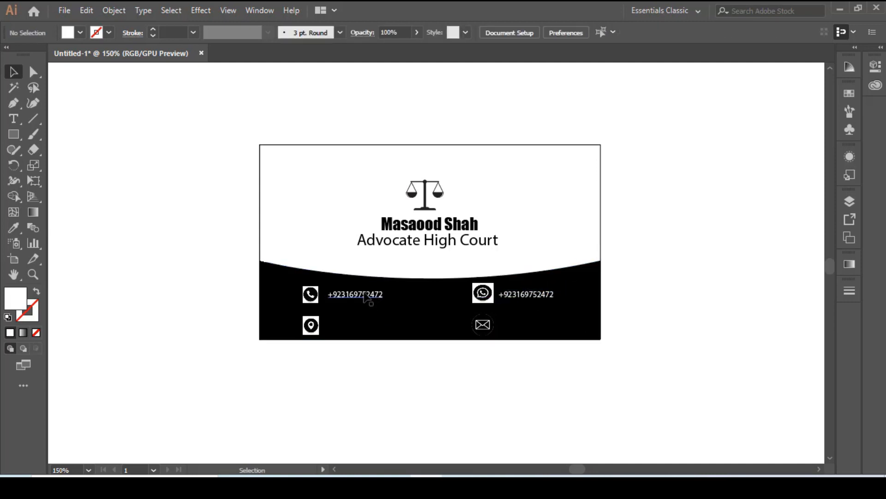
Start an empty text object beside the location pin icon and give it a white fill.
{"action": "left_click", "coordinate": [13, 119]}
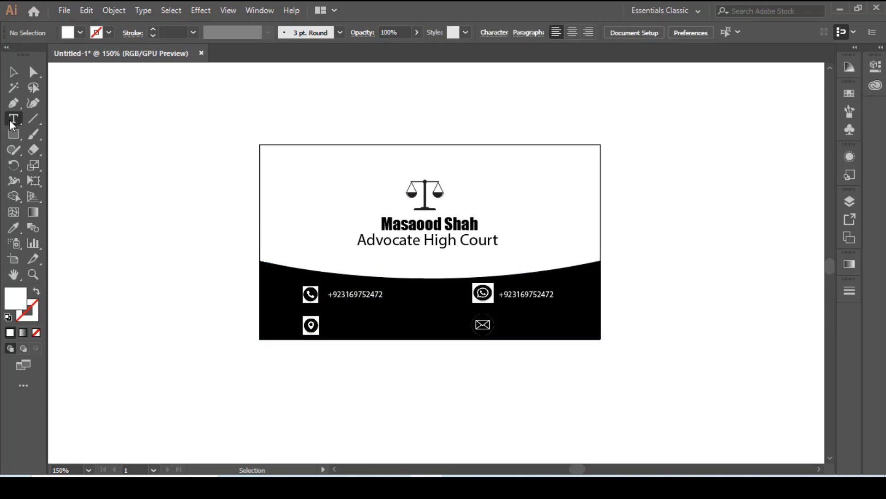
{"action": "left_click", "coordinate": [344, 328]}
{"action": "key", "text": "BackSpace"}
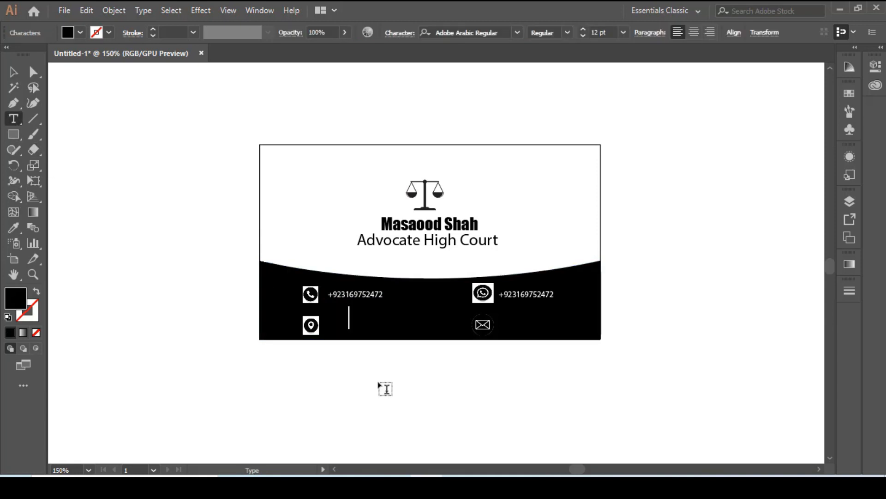
{"action": "left_click", "coordinate": [849, 93]}
{"action": "left_click", "coordinate": [706, 129]}
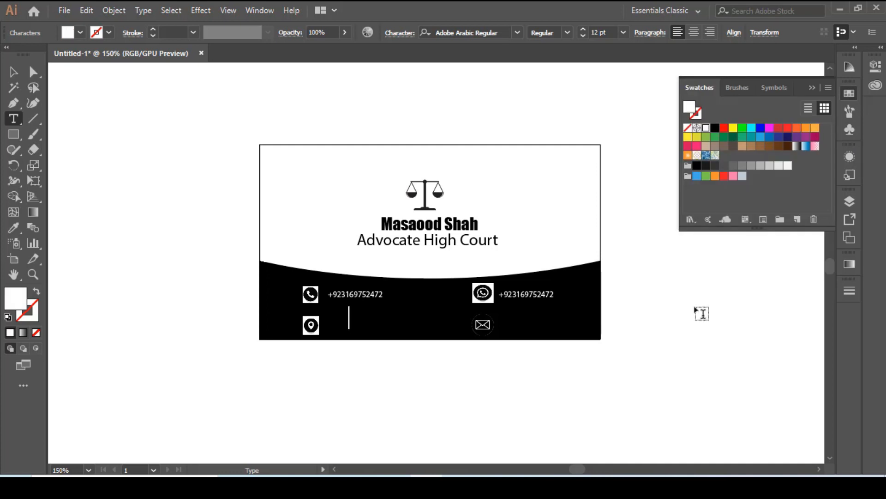
Switch the keyboard language to English (United States) and enter the office address in the new text object.
{"action": "type", "text": "ڈ"}
{"action": "left_click", "coordinate": [791, 487]}
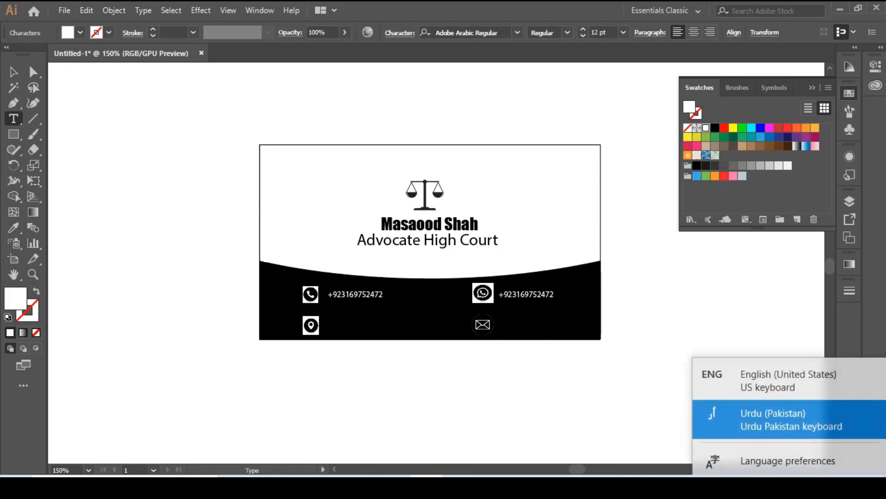
{"action": "left_click", "coordinate": [764, 376]}
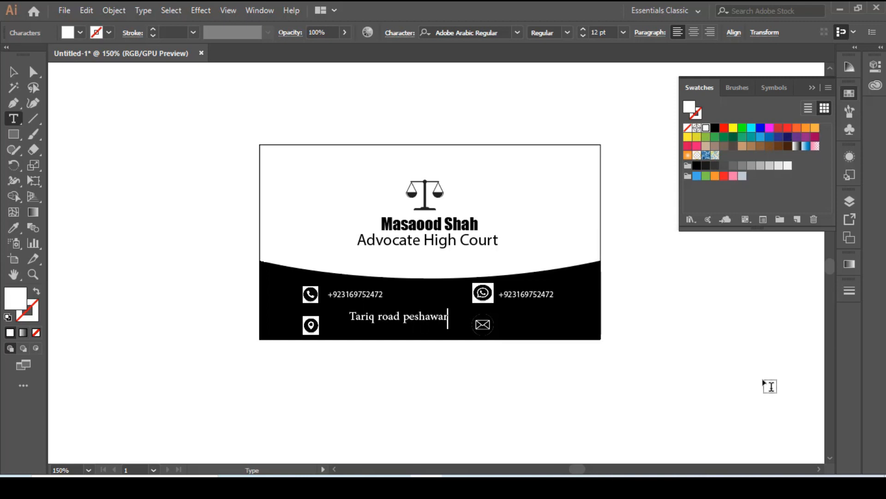
{"action": "type", "text": "tt"}
Move the address text toward the location pin icon and scale it down to about 7.4 pt.
{"action": "left_click", "coordinate": [13, 72]}
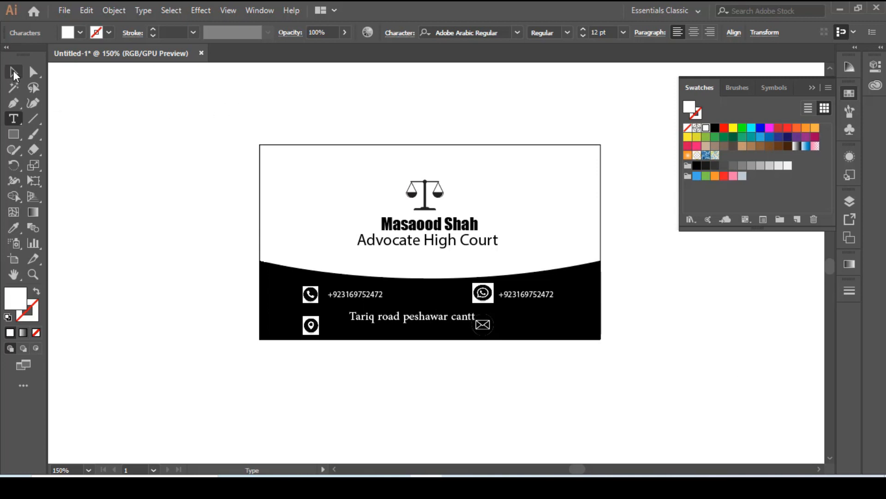
{"action": "left_click", "coordinate": [191, 322]}
{"action": "left_click", "coordinate": [440, 322]}
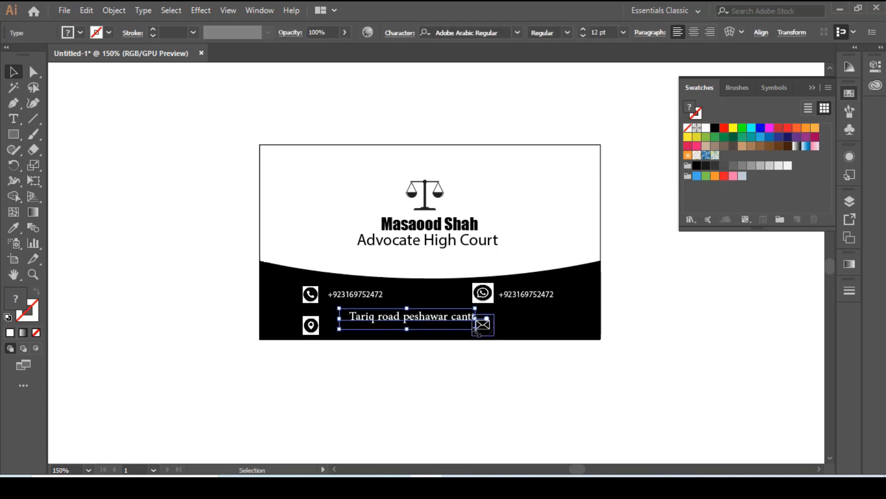
{"action": "left_click_drag", "start_coordinate": [417, 320], "coordinate": [409, 320]}
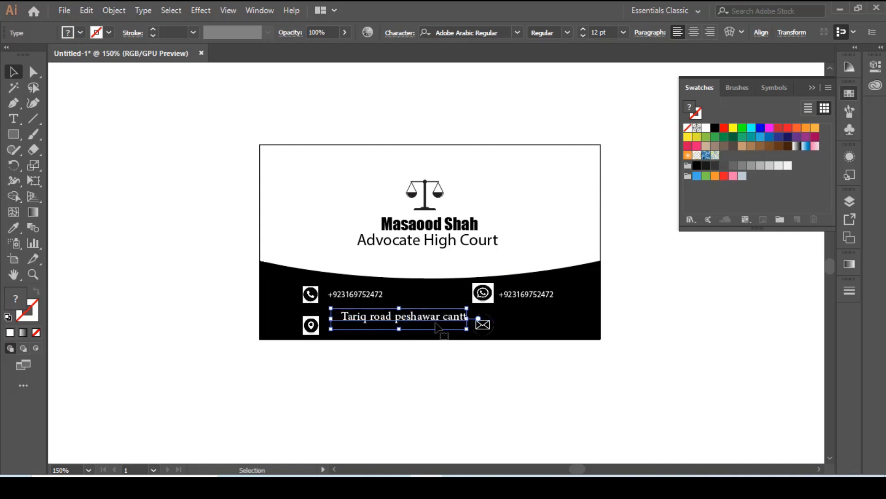
{"action": "left_click_drag", "start_coordinate": [467, 330], "coordinate": [376, 328]}
{"action": "left_click", "coordinate": [434, 378]}
Remove the blank space before the first word of the address text and hide the colour swatches.
{"action": "double_click", "coordinate": [334, 329]}
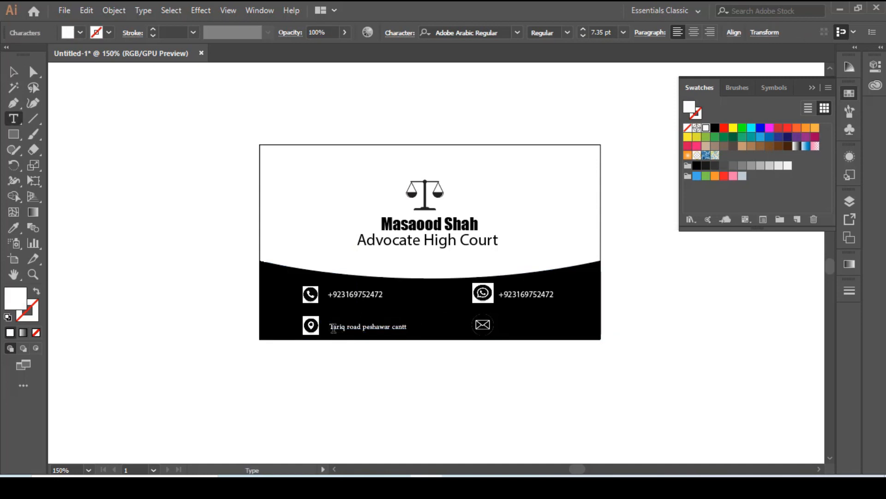
{"action": "key", "text": "Left"}
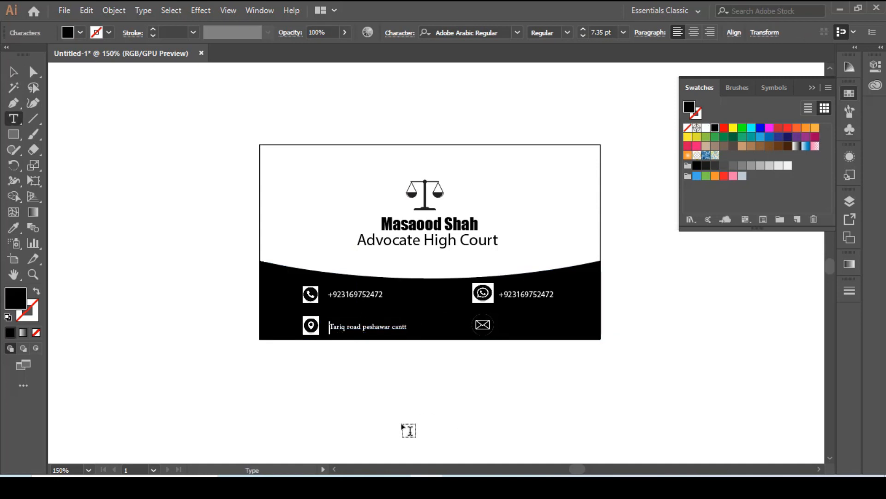
{"action": "key", "text": "BackSpace"}
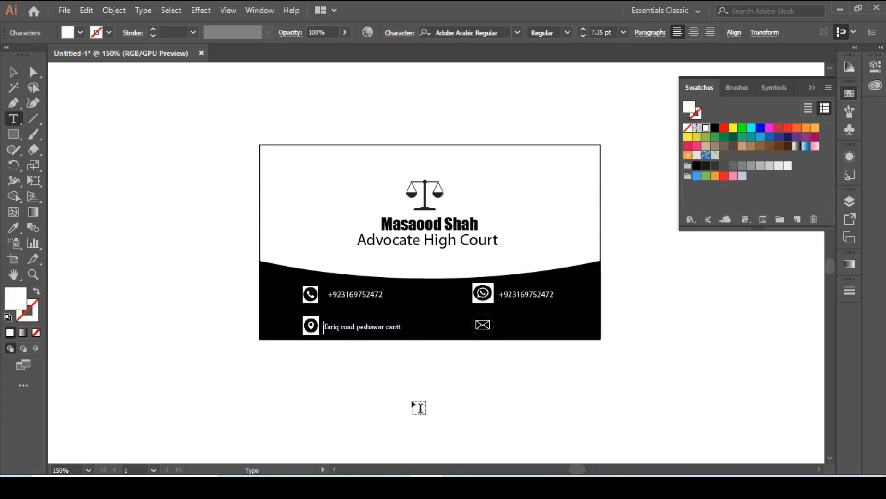
{"action": "left_click", "coordinate": [13, 73]}
{"action": "left_click", "coordinate": [406, 403]}
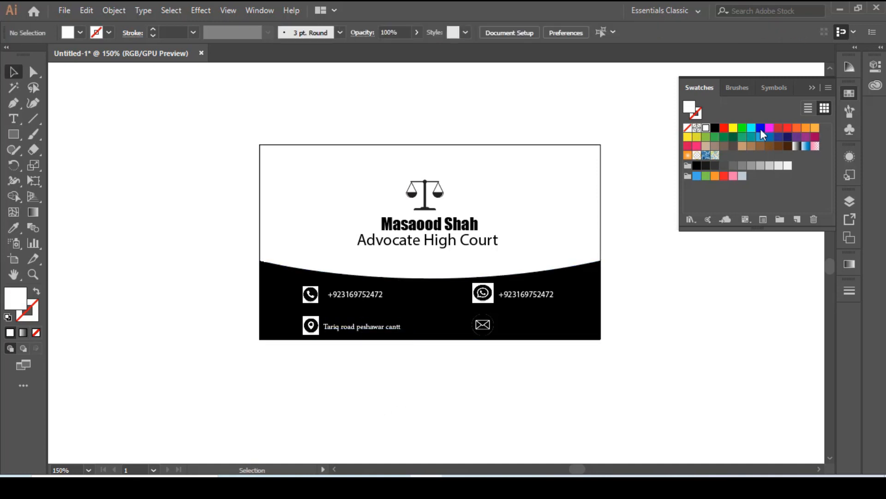
{"action": "left_click", "coordinate": [812, 90]}
Enlarge the address text to about 7.6 pt and nudge it slightly right, away from the location pin icon.
{"action": "left_click", "coordinate": [354, 329]}
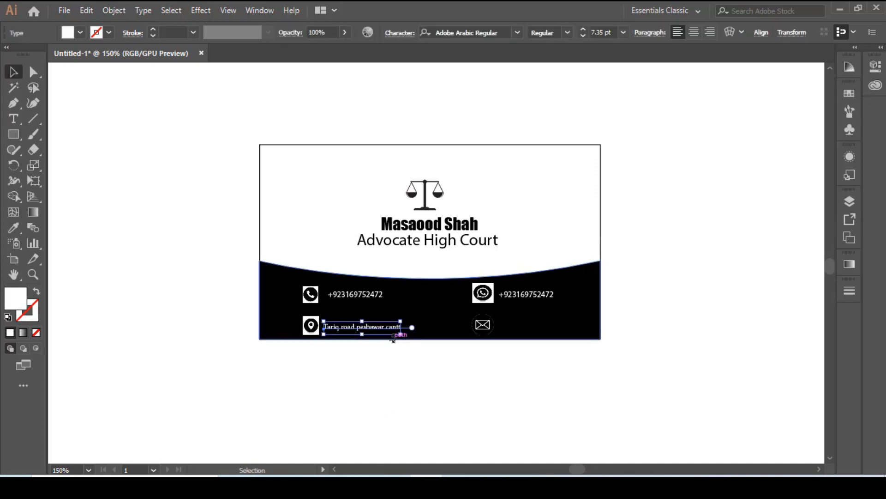
{"action": "left_click_drag", "start_coordinate": [401, 335], "coordinate": [403, 335]}
{"action": "left_click", "coordinate": [375, 343]}
{"action": "left_click", "coordinate": [371, 330]}
{"action": "key", "text": "Right"}
{"action": "key", "text": "Right"}
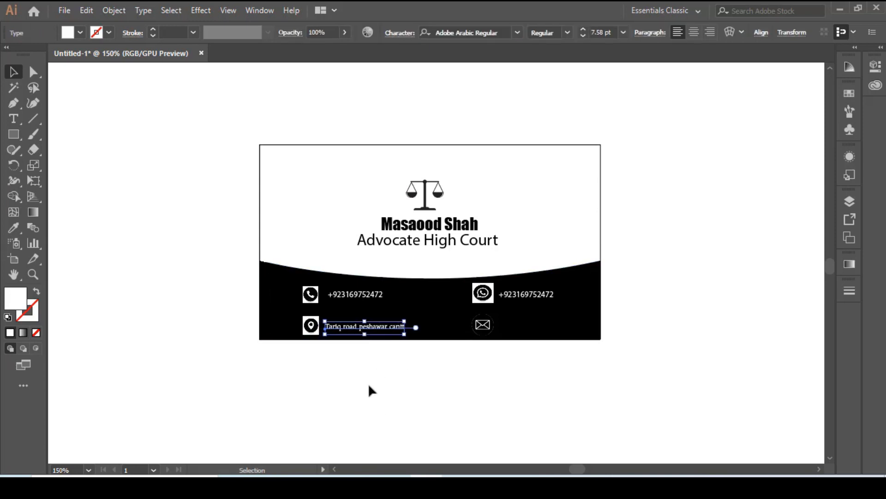
{"action": "left_click", "coordinate": [442, 390]}
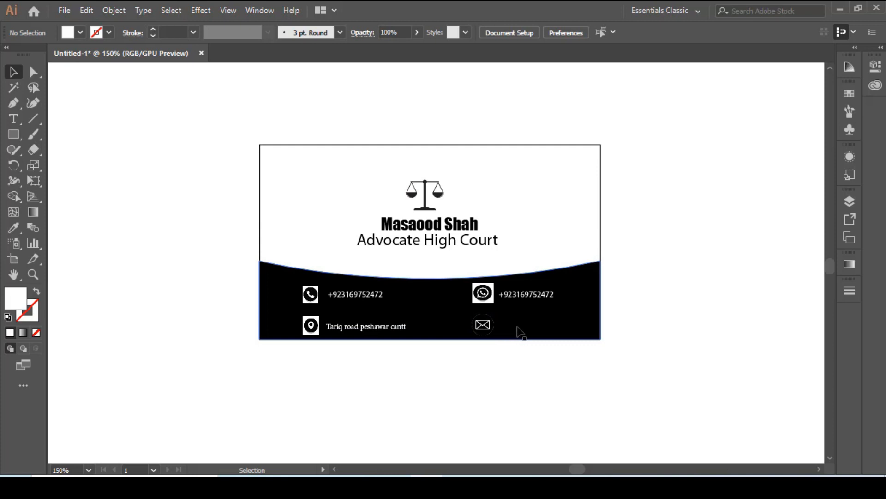
Add a white text object beside the envelope icon and enter the contact's e-mail address in it.
{"action": "left_click", "coordinate": [13, 119]}
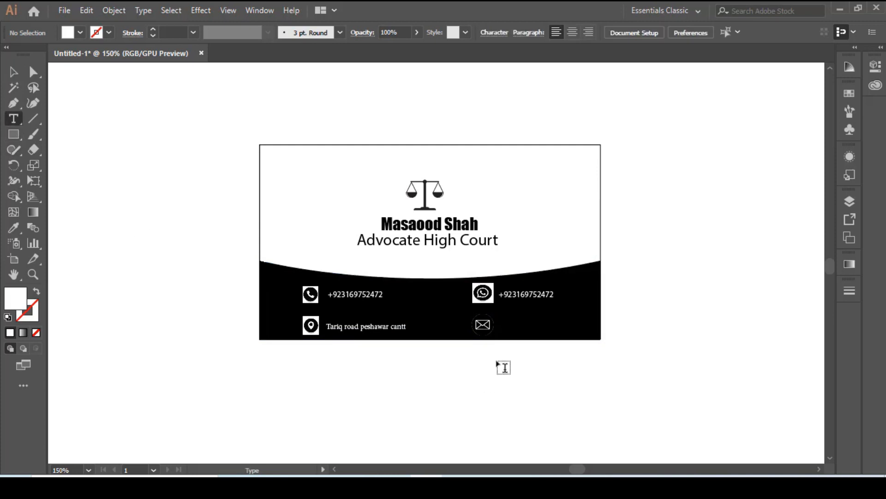
{"action": "left_click", "coordinate": [511, 326]}
{"action": "left_click", "coordinate": [850, 95]}
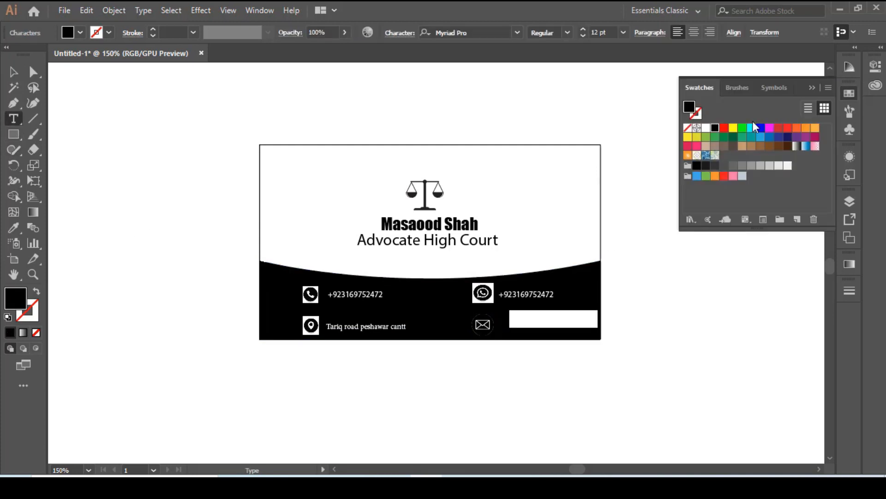
{"action": "left_click", "coordinate": [706, 127]}
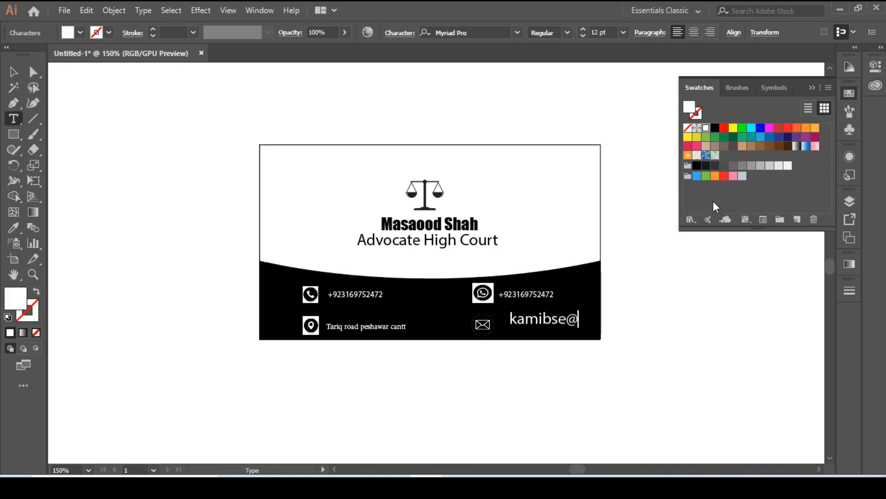
{"action": "left_click", "coordinate": [14, 72]}
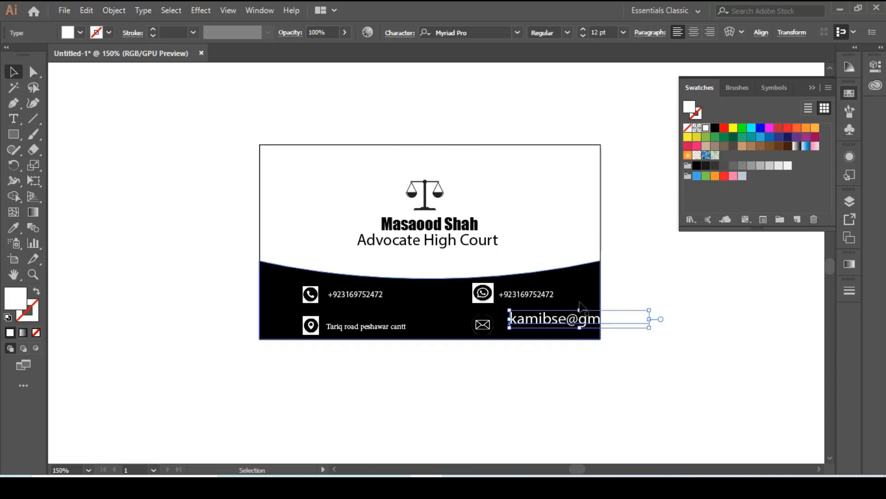
Hide the colour swatches, scale the e-mail text down to about 7.9 pt and move it beside the envelope icon.
{"action": "left_click", "coordinate": [644, 245]}
{"action": "left_click", "coordinate": [811, 88]}
{"action": "left_click", "coordinate": [639, 323]}
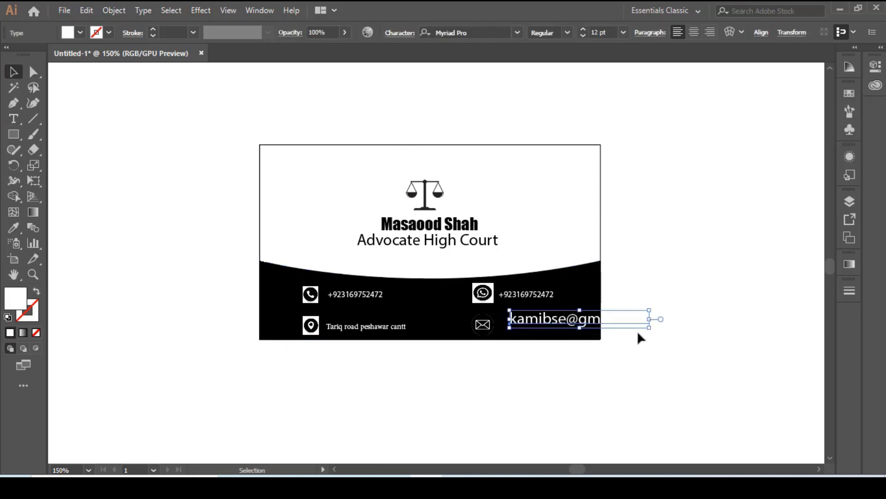
{"action": "left_click_drag", "start_coordinate": [649, 329], "coordinate": [549, 331]}
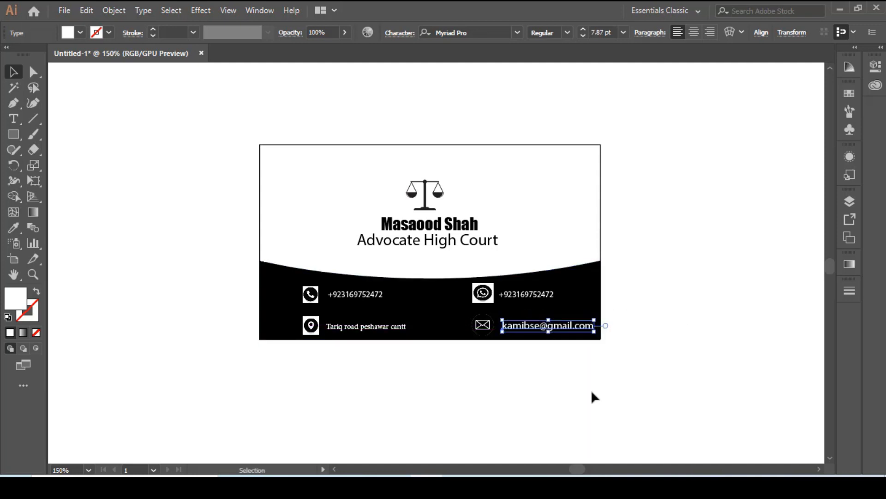
{"action": "left_click", "coordinate": [591, 389]}
{"action": "left_click", "coordinate": [563, 328]}
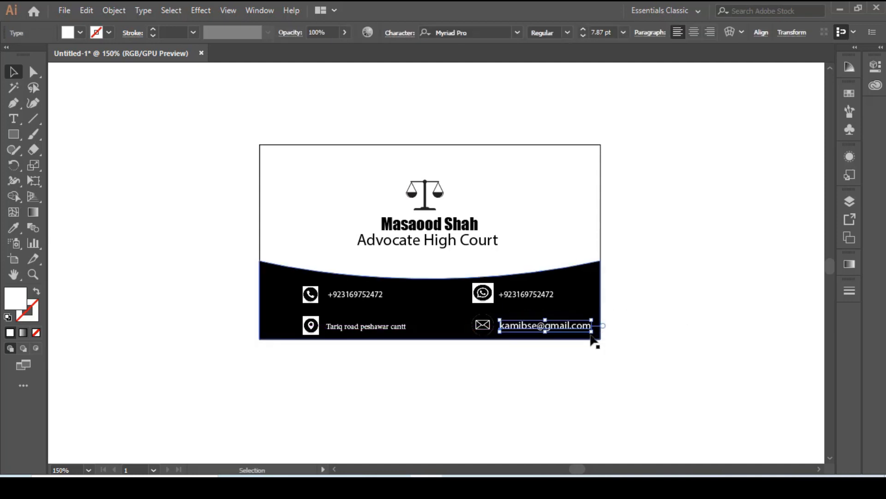
Shrink the e-mail text to about 6.5 pt and nudge it left to line up with the WhatsApp number above.
{"action": "mouse_move", "coordinate": [591, 332]}
{"action": "left_mouse_down"}
{"action": "mouse_move", "coordinate": [605, 333]}
{"action": "mouse_move", "coordinate": [583, 331]}
{"action": "left_mouse_up"}
{"action": "left_click", "coordinate": [595, 412]}
{"action": "left_click", "coordinate": [554, 327]}
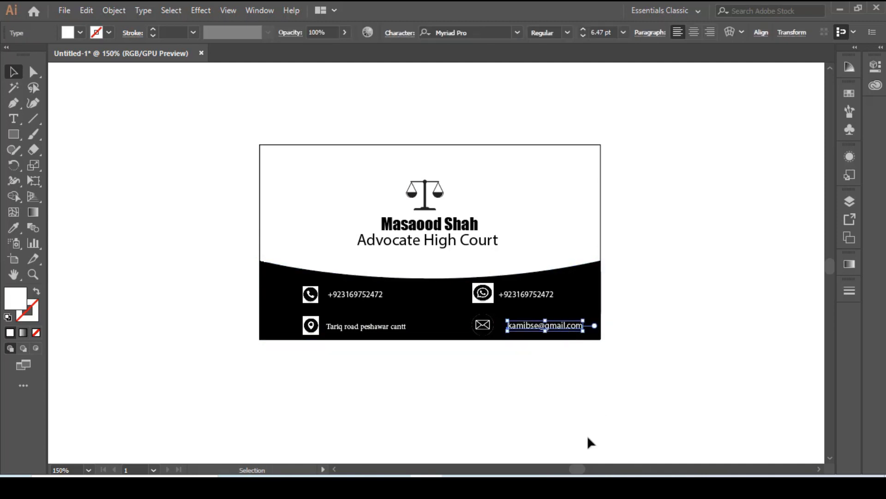
{"action": "key", "text": "Left"}
{"action": "key", "text": "Left"}
{"action": "key", "text": "Left"}
{"action": "key", "text": "Left"}
{"action": "key", "text": "Left"}
{"action": "key", "text": "Left"}
{"action": "key", "text": "Left"}
{"action": "key", "text": "Left"}
{"action": "key", "text": "Left"}
{"action": "key", "text": "Left"}
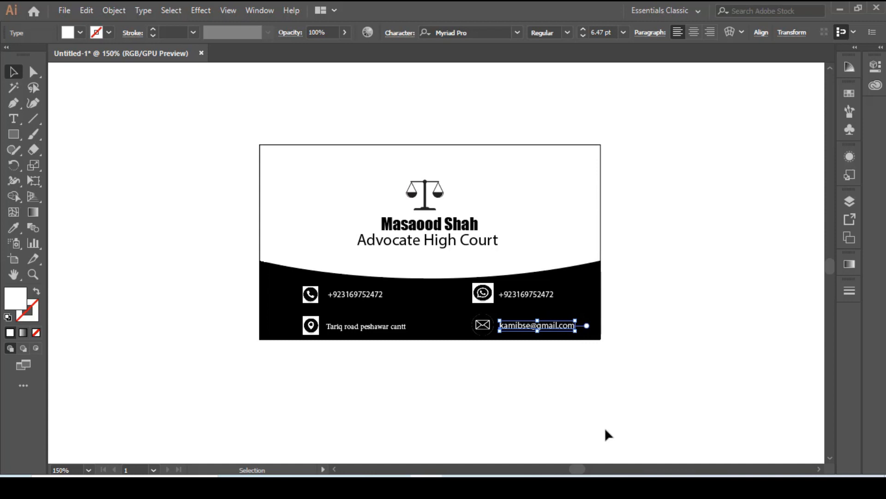
{"action": "left_click", "coordinate": [607, 430]}
Select all the business card artwork and apply Expand Appearance to it.
{"action": "key", "text": "d"}
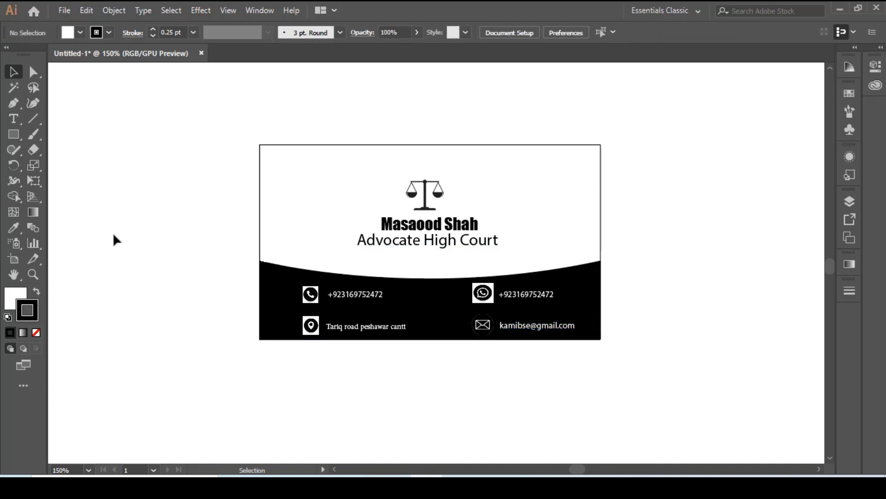
{"action": "left_click", "coordinate": [259, 199]}
{"action": "left_click", "coordinate": [655, 422]}
{"action": "left_click_drag", "start_coordinate": [719, 153], "coordinate": [232, 370]}
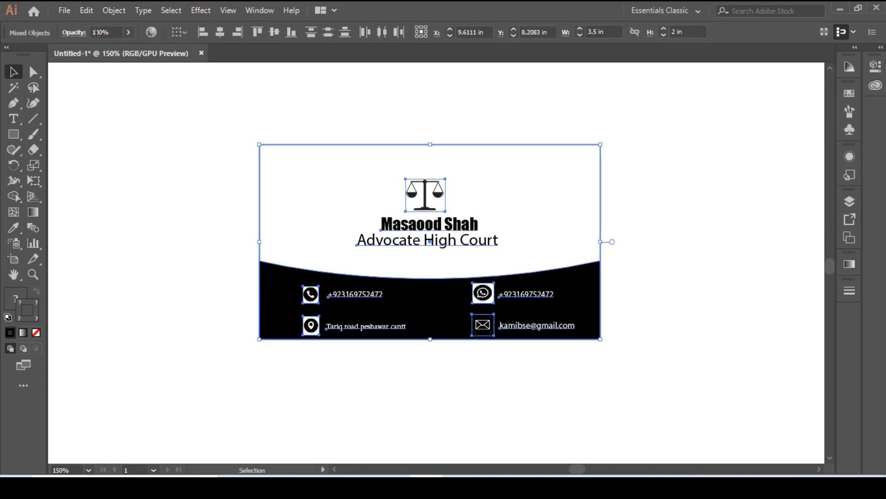
{"action": "left_click", "coordinate": [114, 11]}
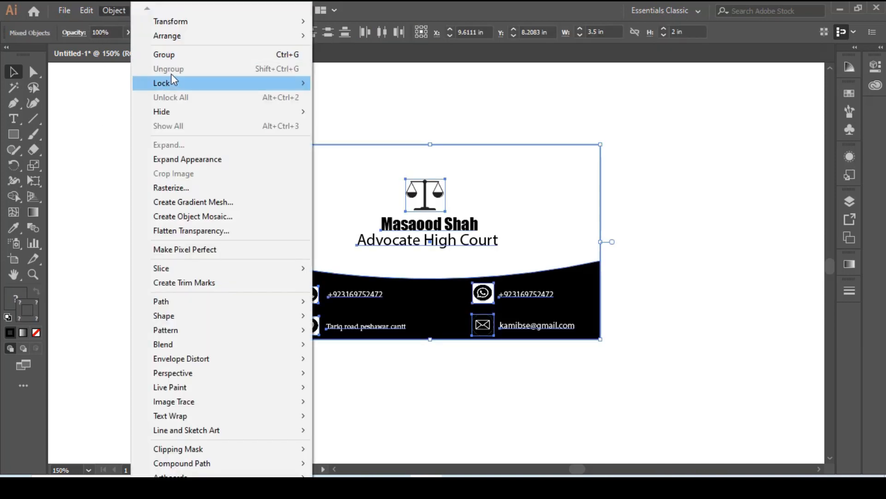
{"action": "left_click", "coordinate": [200, 162]}
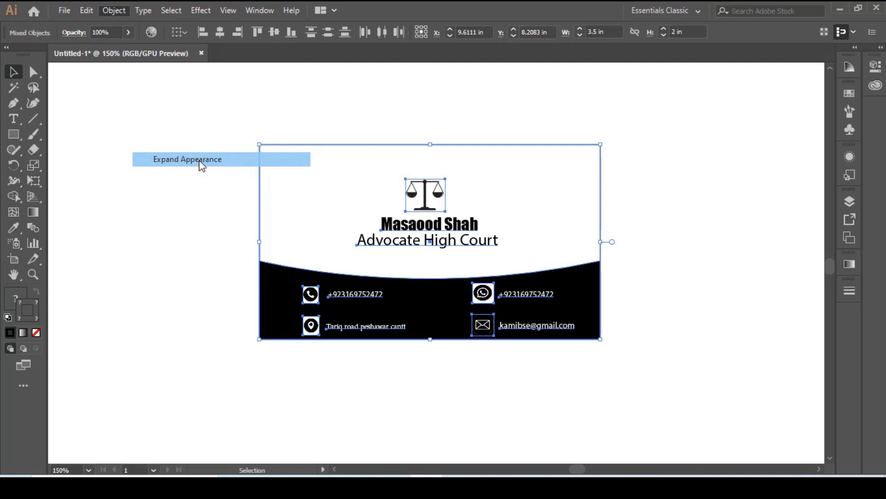
Reselect all the business card artwork and group it into one object.
{"action": "left_click", "coordinate": [164, 220]}
{"action": "left_click_drag", "start_coordinate": [652, 138], "coordinate": [224, 376]}
{"action": "right_click", "coordinate": [551, 220]}
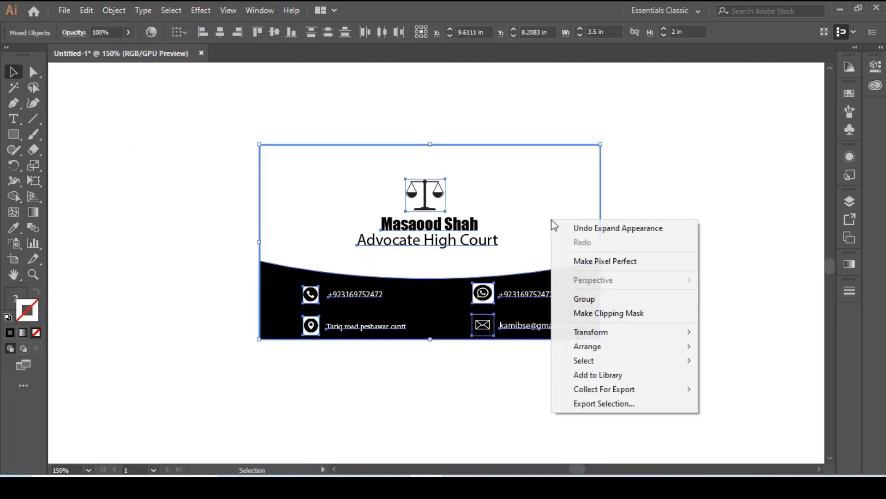
{"action": "left_click", "coordinate": [587, 299]}
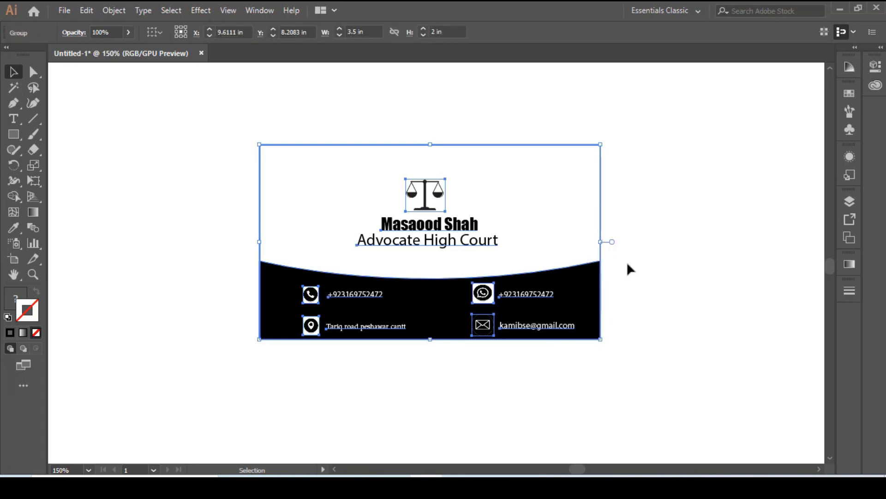
Move the grouped card slightly down and left on the canvas, then deselect it.
{"action": "left_click", "coordinate": [693, 248]}
{"action": "mouse_move", "coordinate": [398, 271]}
{"action": "left_mouse_down"}
{"action": "mouse_move", "coordinate": [425, 274]}
{"action": "mouse_move", "coordinate": [410, 281]}
{"action": "left_mouse_up"}
{"action": "left_click", "coordinate": [672, 327]}
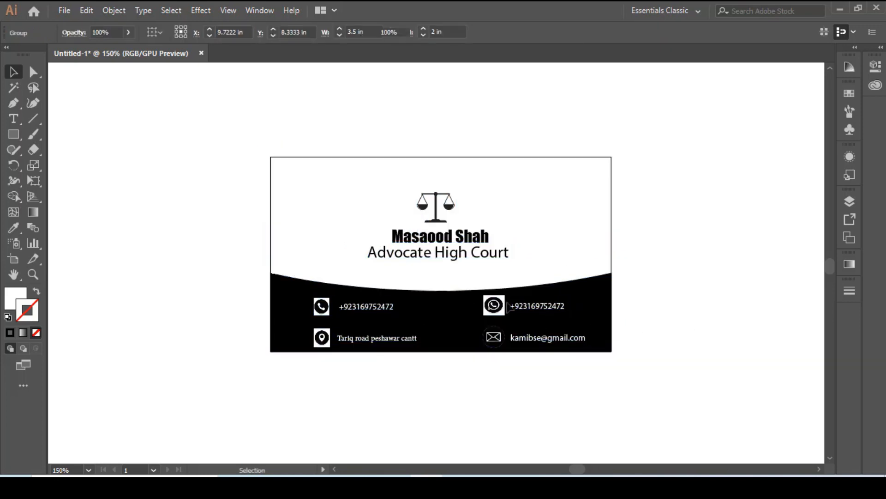
{"action": "left_click_drag", "start_coordinate": [466, 278], "coordinate": [449, 278]}
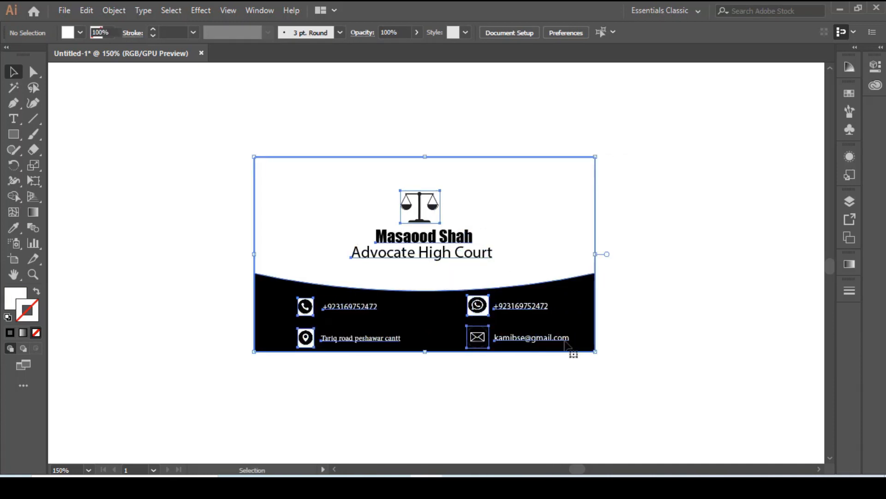
{"action": "left_click", "coordinate": [674, 360]}
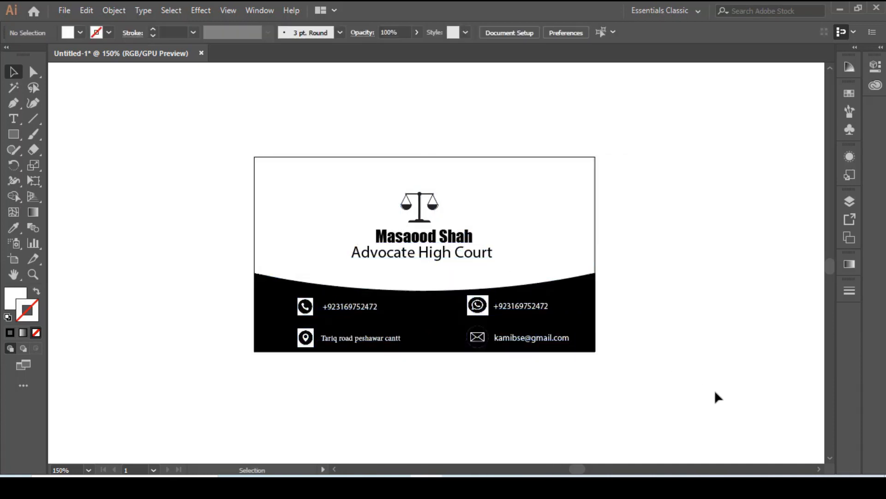